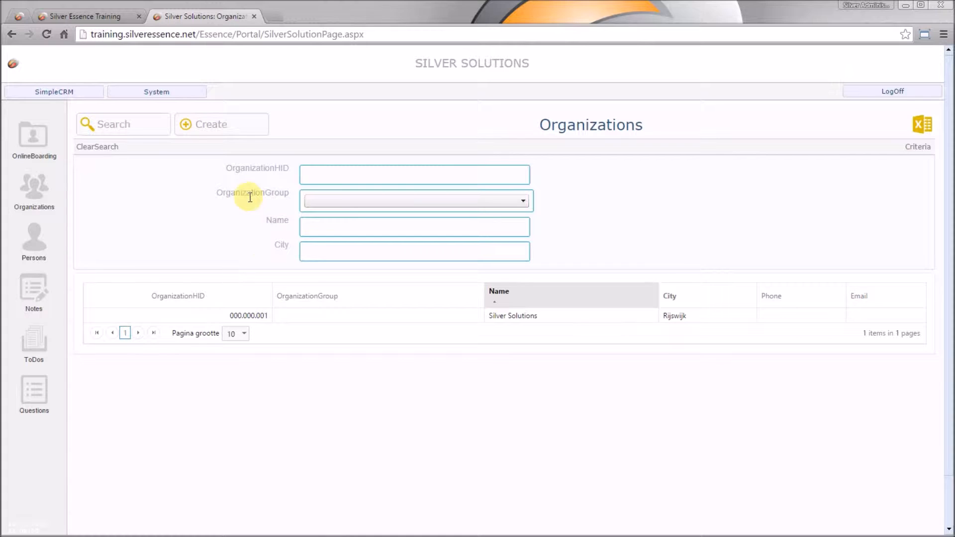
# Step: Search organizations by name for 'test', then for 'cloud'
pyautogui.click(309, 228)
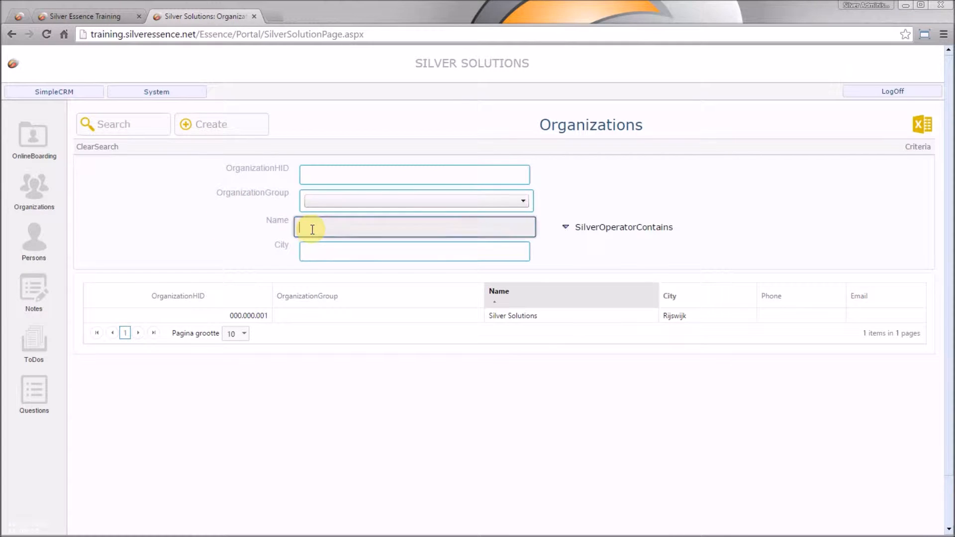
pyautogui.write('test')
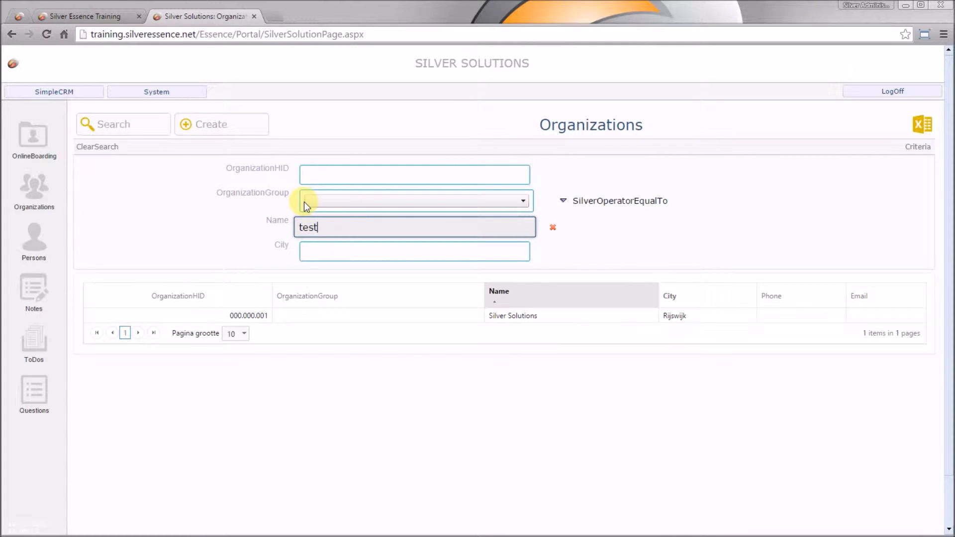
pyautogui.press('Return')
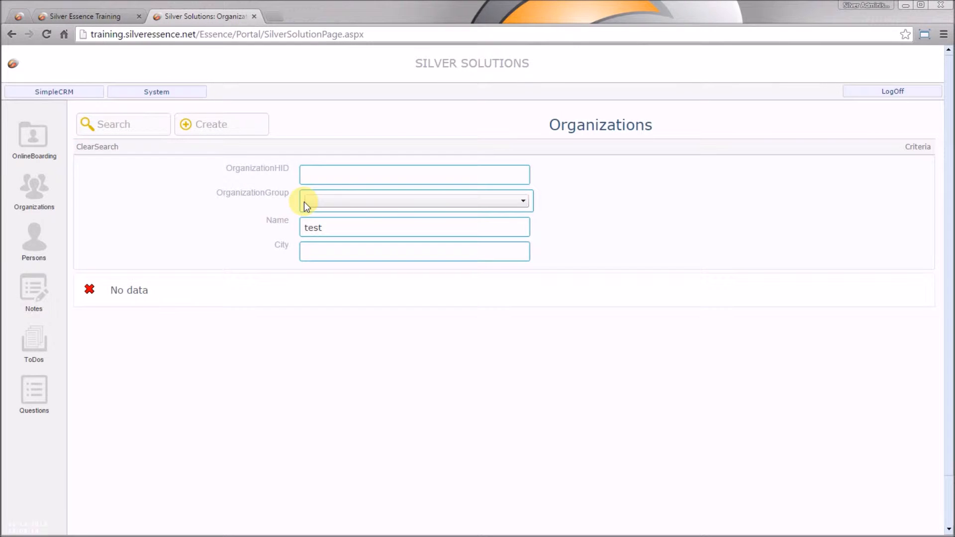
pyautogui.doubleClick(332, 228)
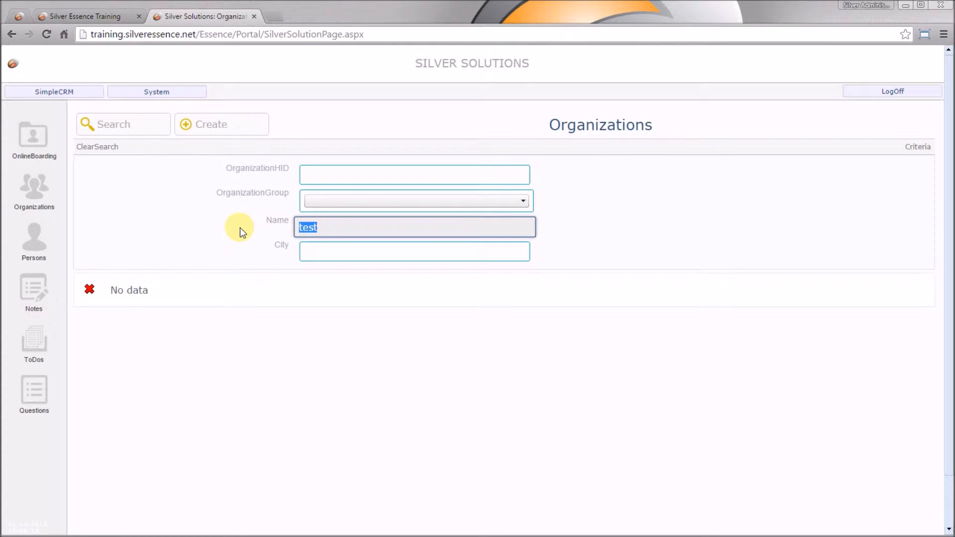
pyautogui.write('cloud')
pyautogui.press('Return')
# Step: Search organizations for 'silver' and open the Silver Solutions record
pyautogui.moveTo(334, 227); pyautogui.dragTo(276, 228)
pyautogui.write('silver')
pyautogui.press('Return')
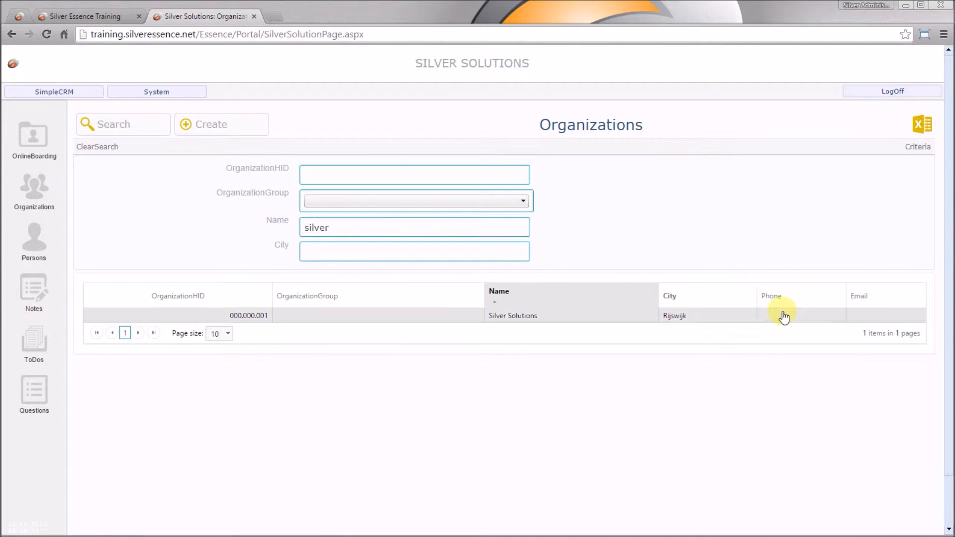
pyautogui.doubleClick(406, 321)
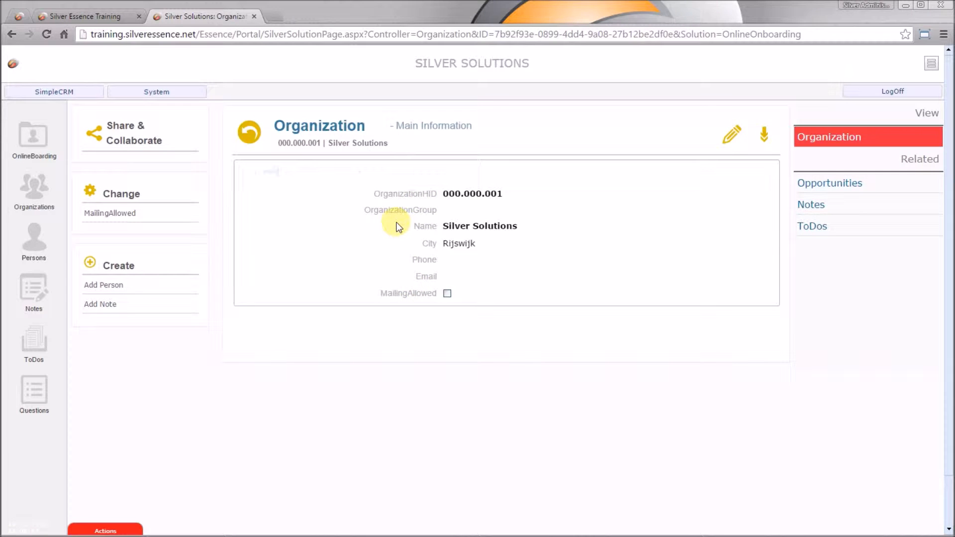
pyautogui.click(306, 171)
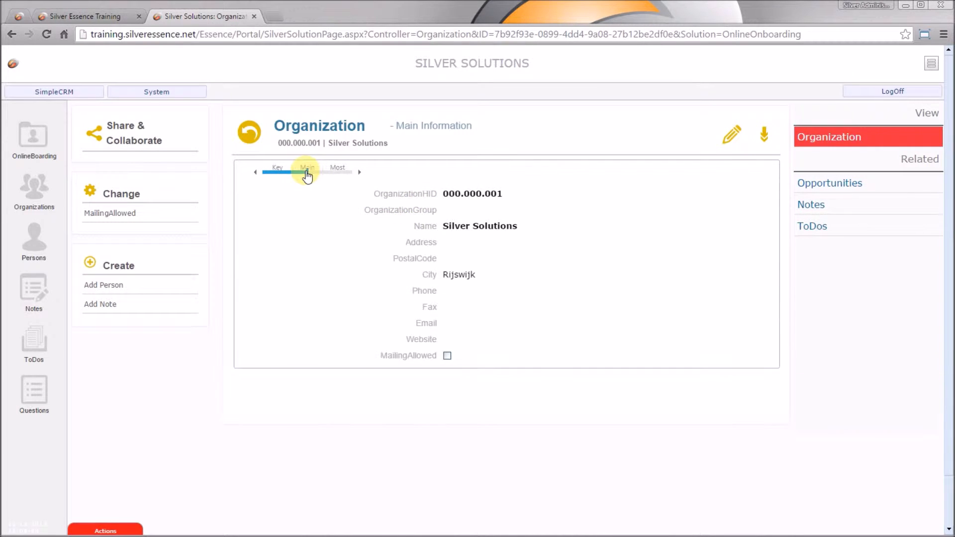
pyautogui.click(341, 171)
pyautogui.click(271, 171)
pyautogui.click(341, 172)
pyautogui.click(319, 172)
pyautogui.click(279, 173)
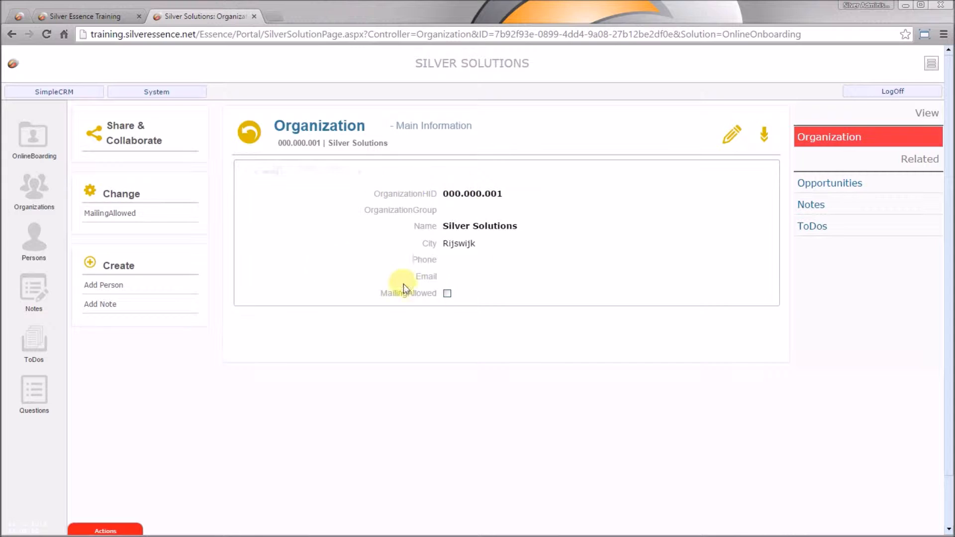
pyautogui.click(732, 135)
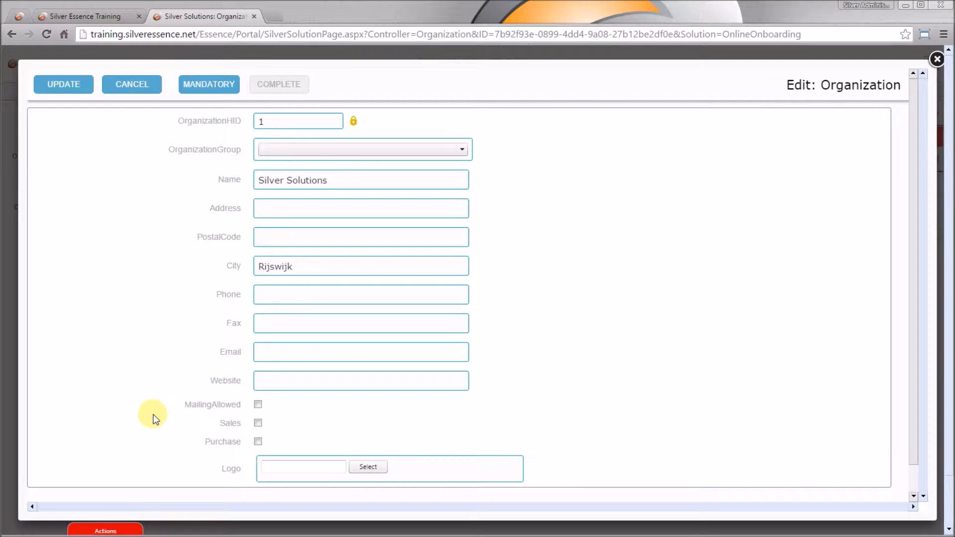
pyautogui.click(132, 85)
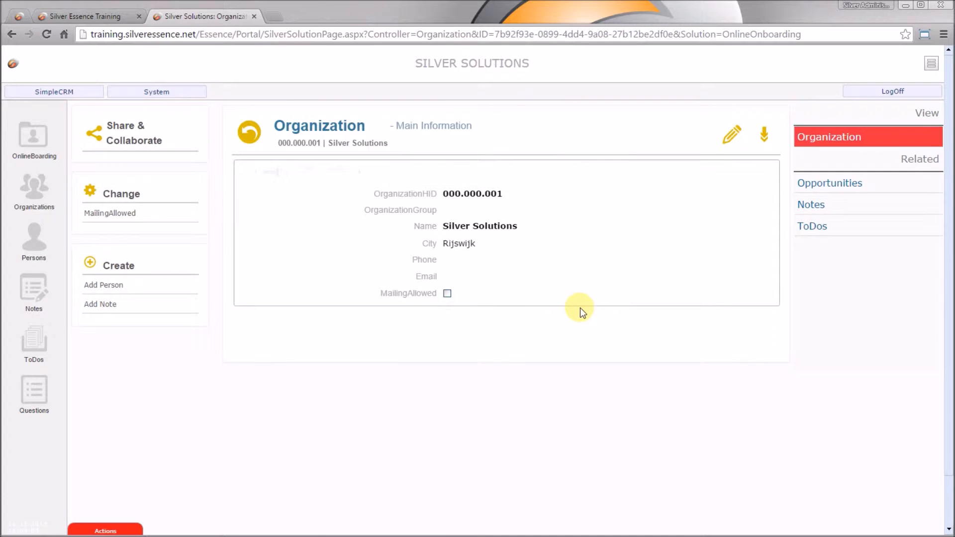
pyautogui.click(170, 95)
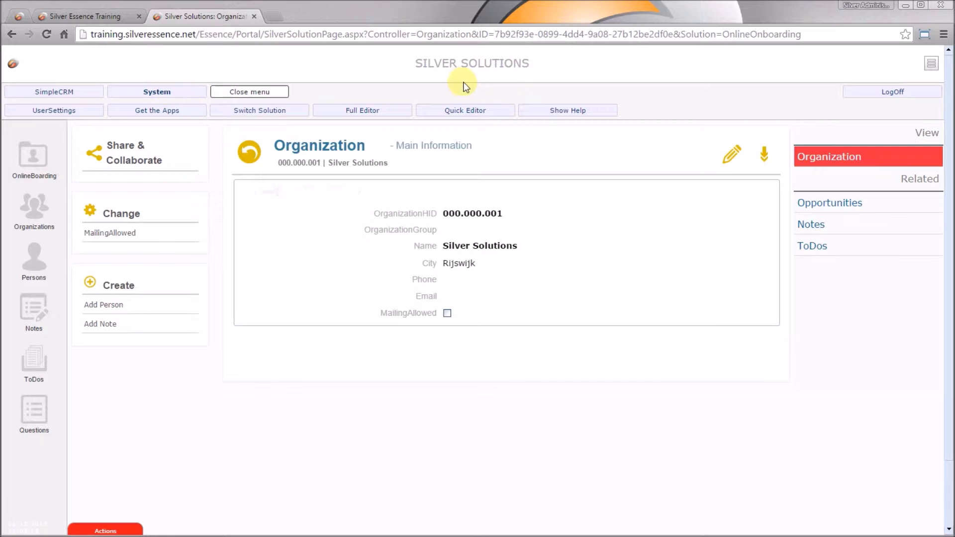
# Step: Launch the Quick Editor and sign in with the partner username and password
pyautogui.click(479, 112)
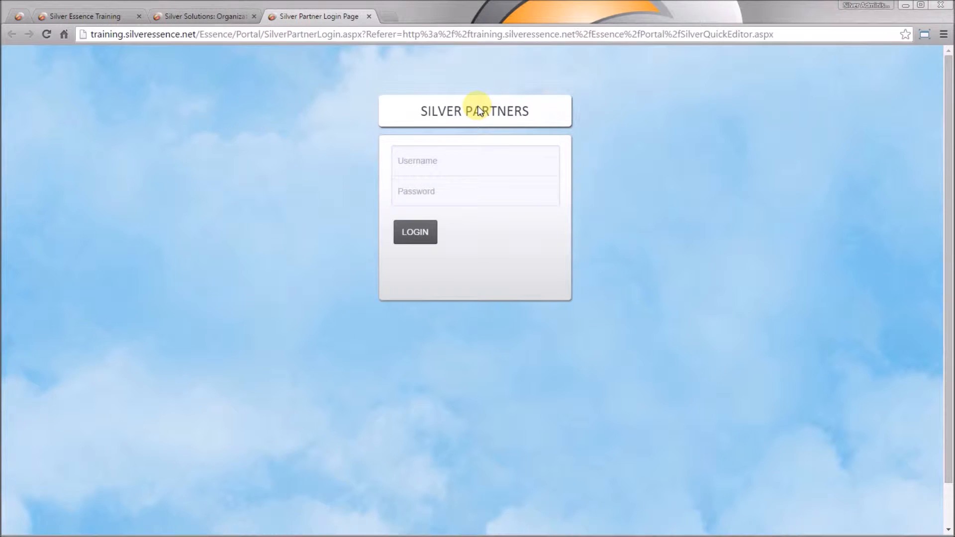
pyautogui.write('OnlineBoarding')
pyautogui.press('Tab')
pyautogui.write('*******')
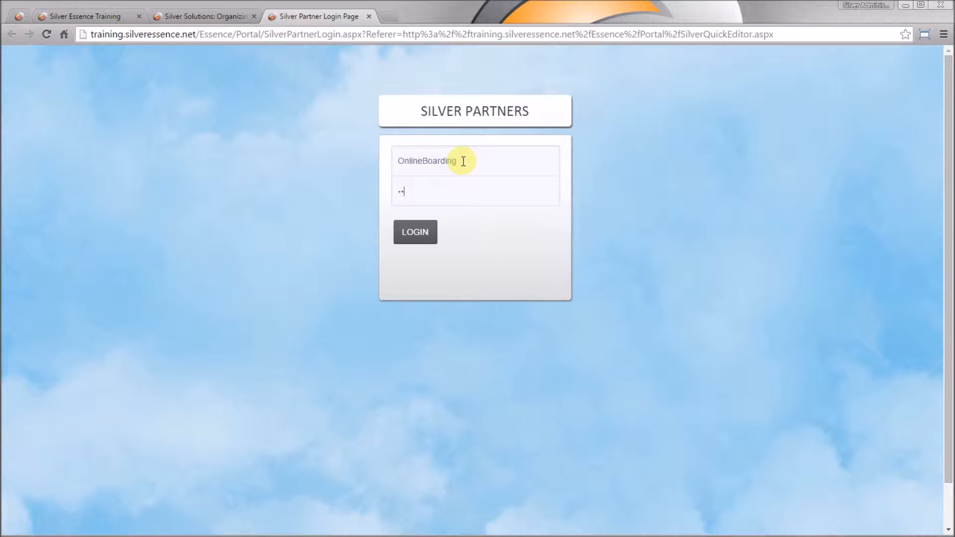
pyautogui.write('*')
pyautogui.click(426, 243)
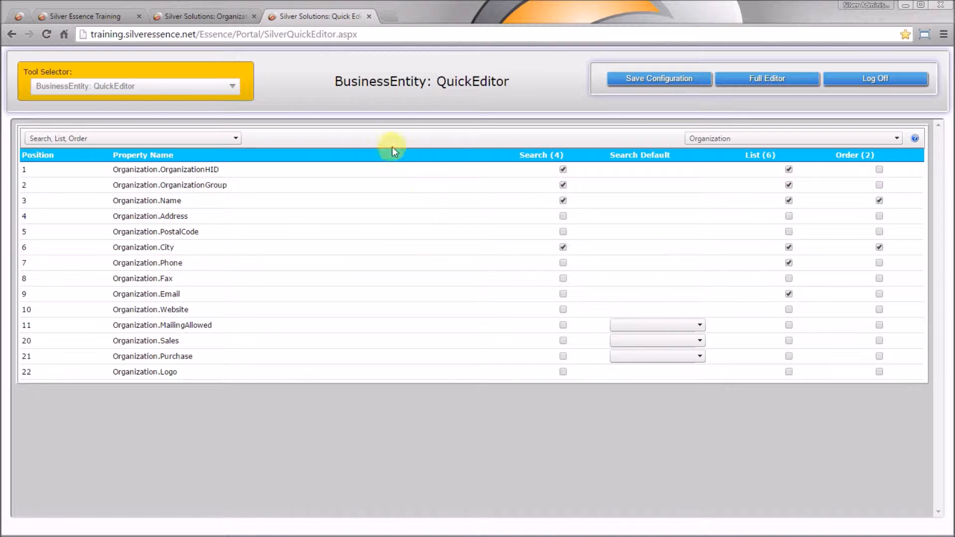
# Step: Switch the Quick Editor to the Location entity in the Search, List, Order view
pyautogui.click(410, 97)
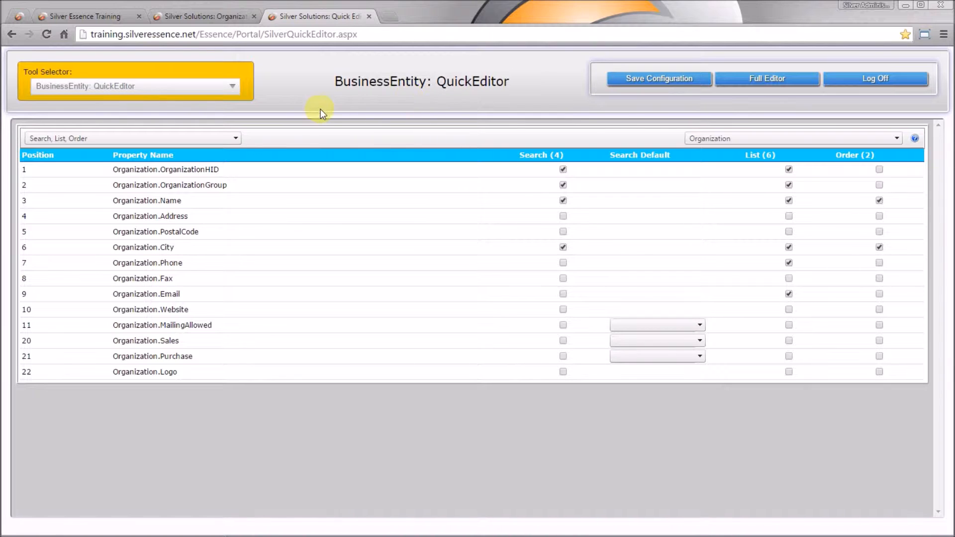
pyautogui.click(736, 138)
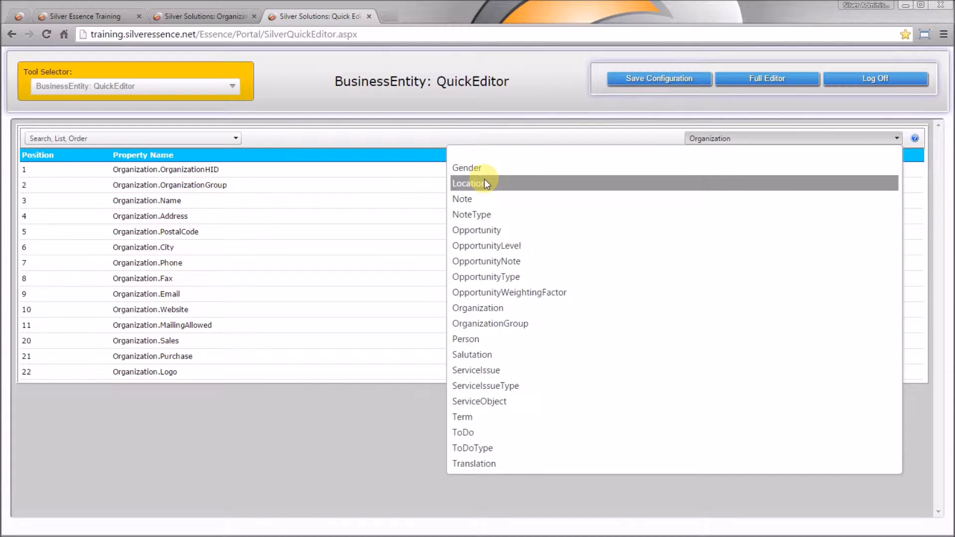
pyautogui.click(484, 183)
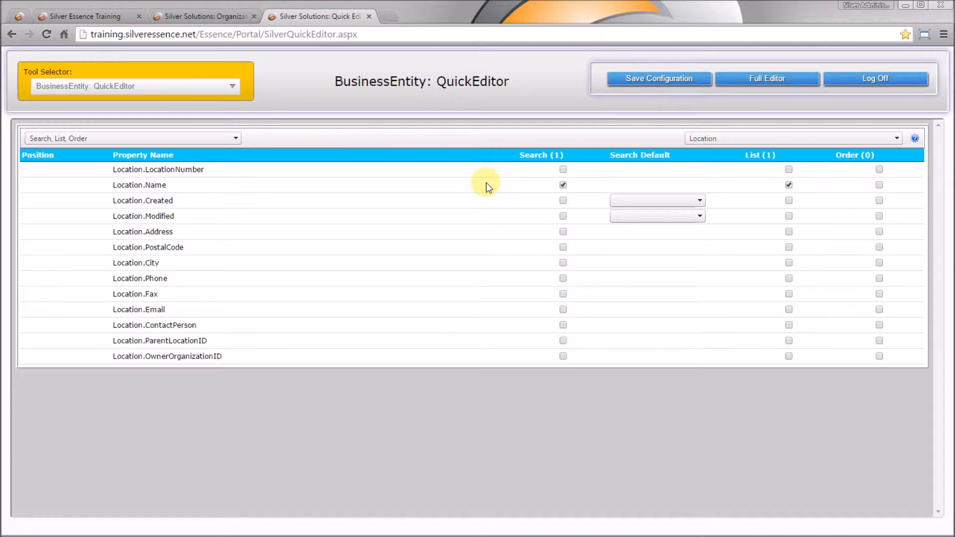
pyautogui.click(207, 137)
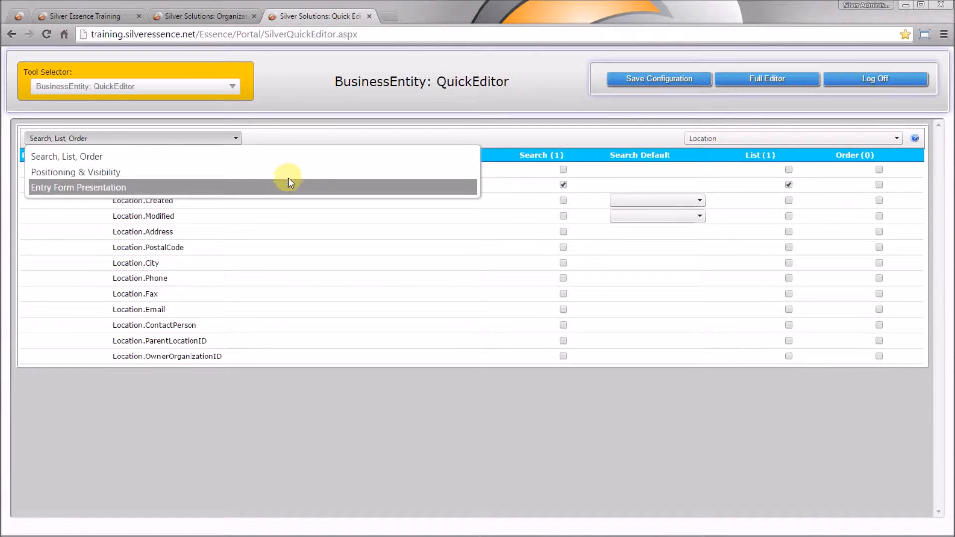
pyautogui.click(284, 155)
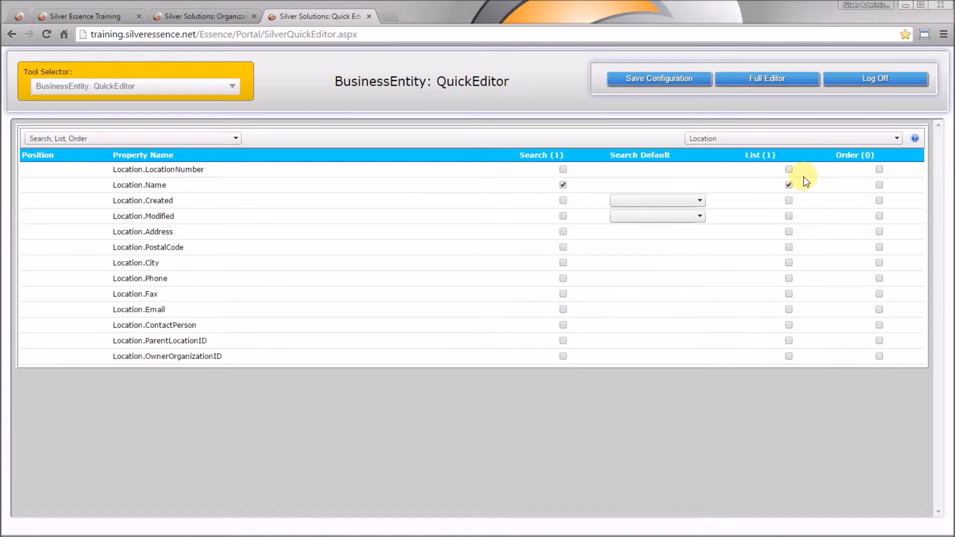
# Step: List LocationNumber, City, Phone, Email and ContactPerson, and make OwnerOrganizationID searchable and listed
pyautogui.click(789, 169)
pyautogui.click(789, 262)
pyautogui.click(788, 278)
pyautogui.click(787, 310)
pyautogui.click(789, 326)
pyautogui.click(562, 356)
# Step: In Positioning & Visibility, assign Location.LocationNumber to position 1
pyautogui.click(234, 140)
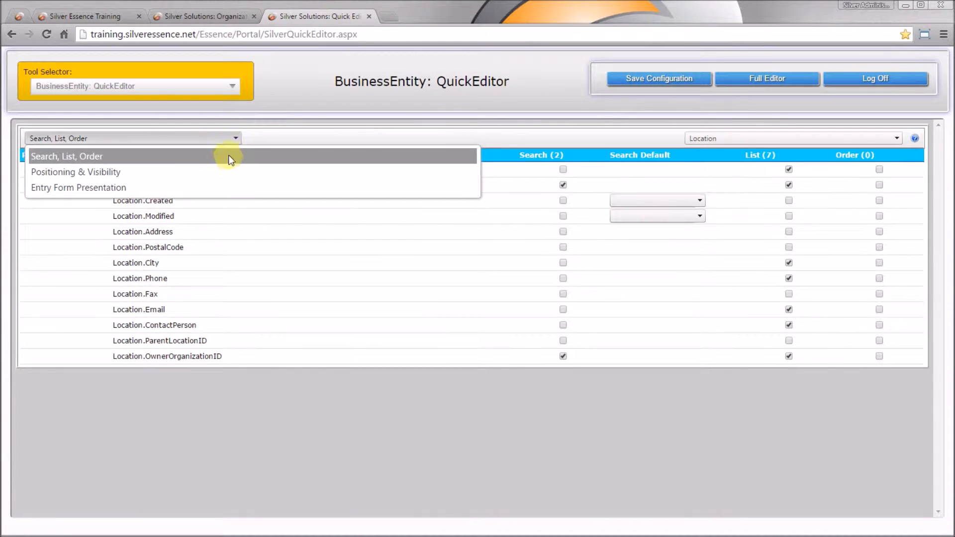
pyautogui.click(228, 170)
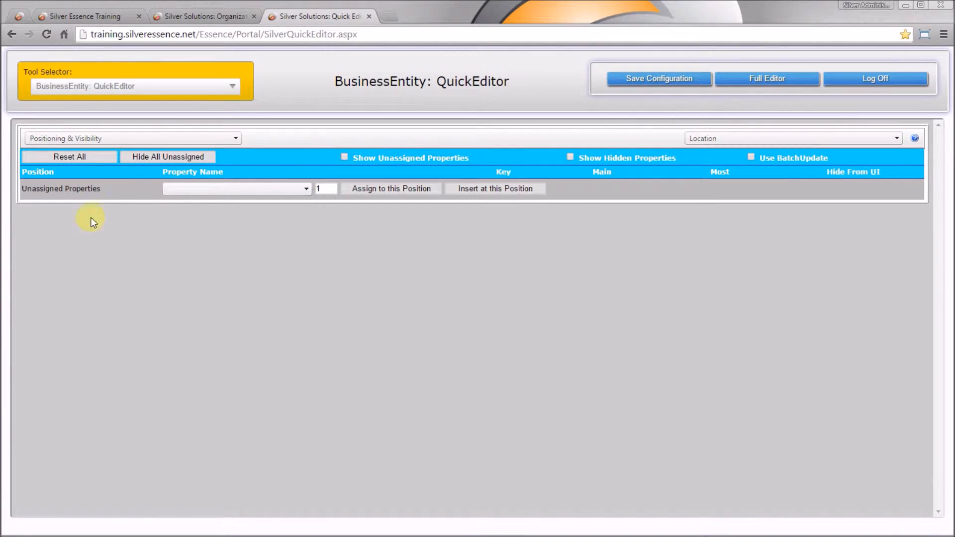
pyautogui.click(102, 190)
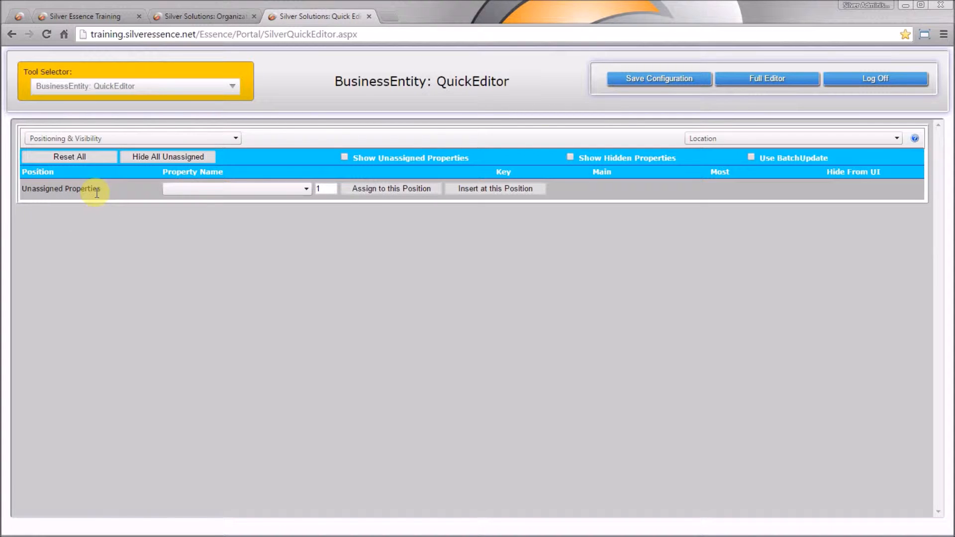
pyautogui.click(304, 190)
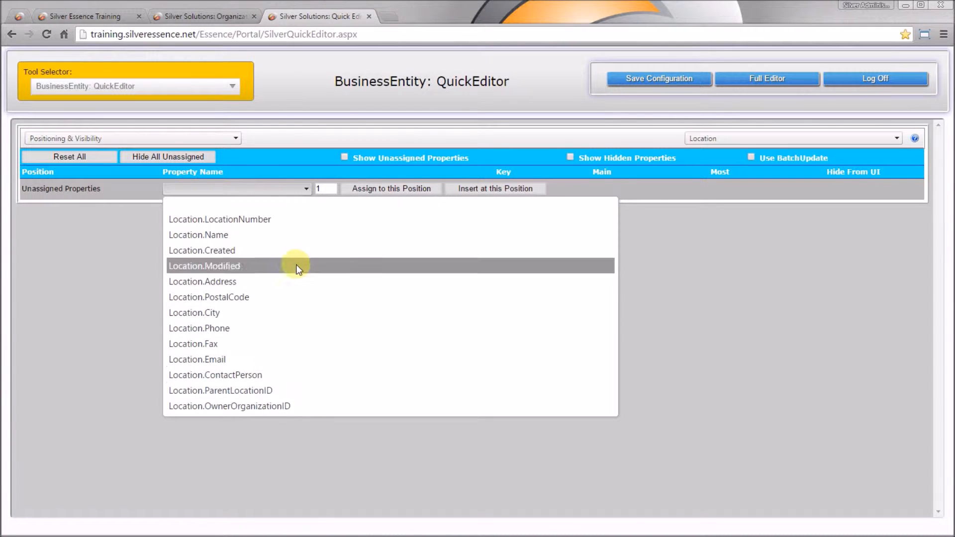
pyautogui.click(283, 220)
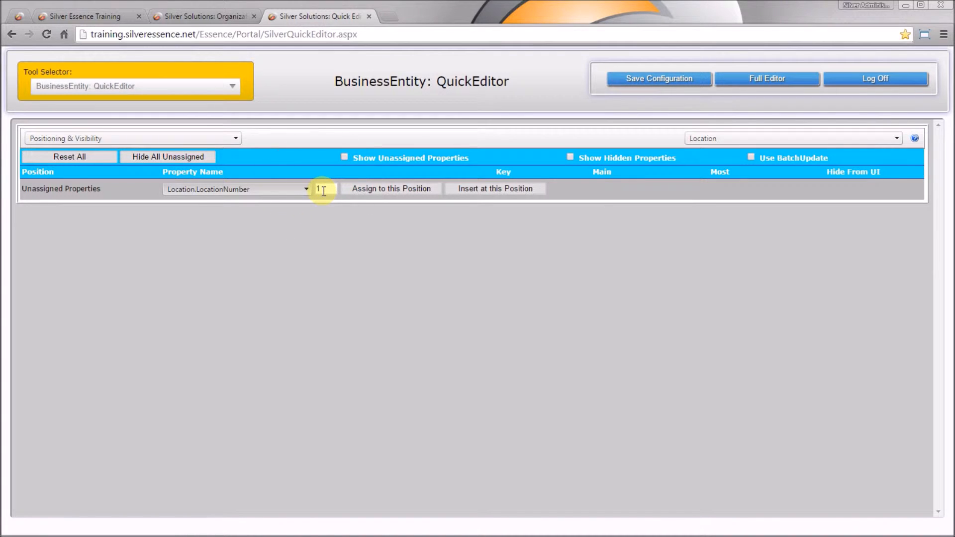
pyautogui.click(321, 191)
pyautogui.click(365, 210)
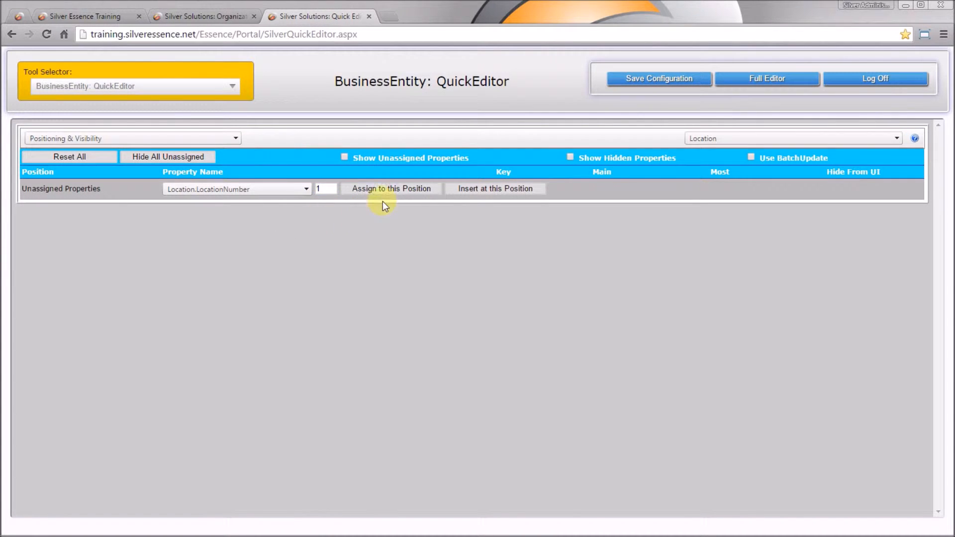
pyautogui.click(419, 189)
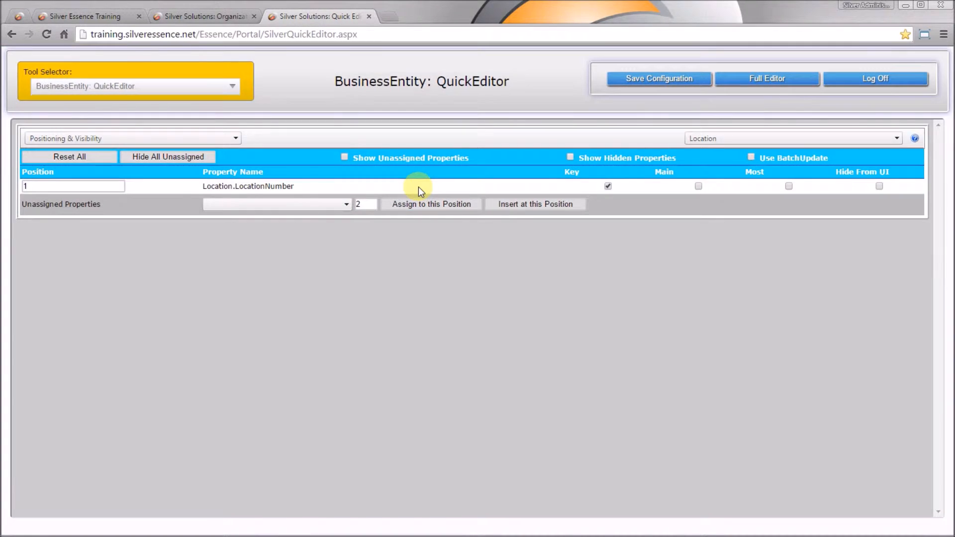
# Step: Assign ParentLocationID to position 2 and OwnerOrganizationID to position 3, and enable BatchUpdate
pyautogui.click(347, 205)
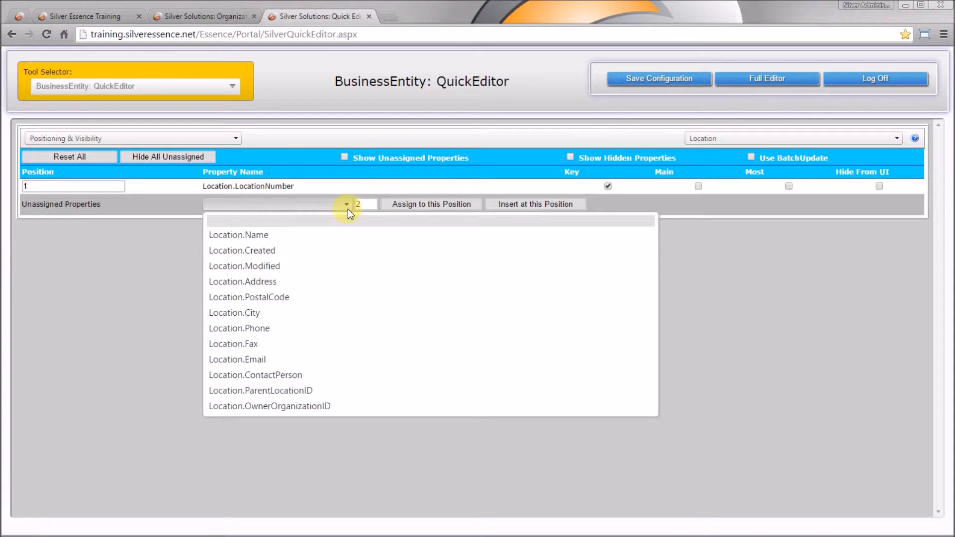
pyautogui.click(318, 392)
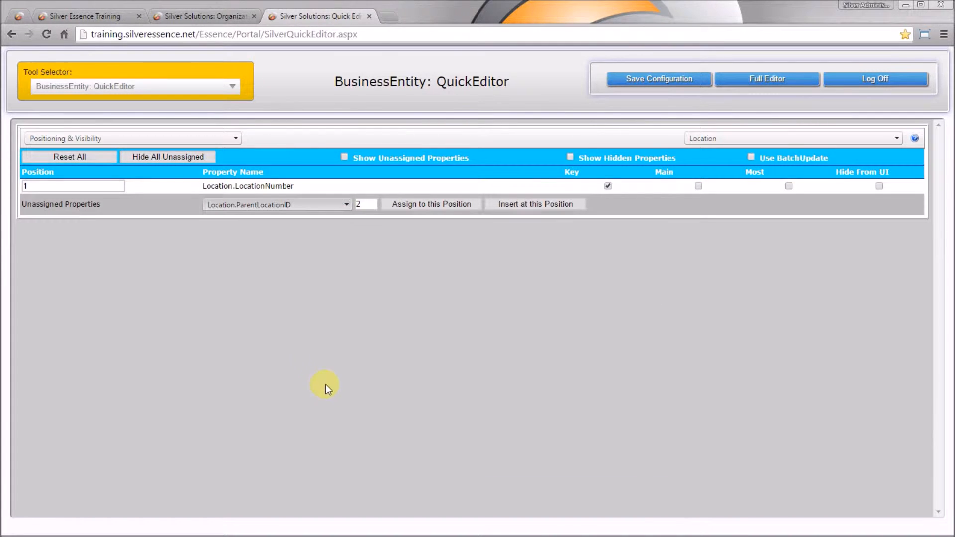
pyautogui.click(445, 204)
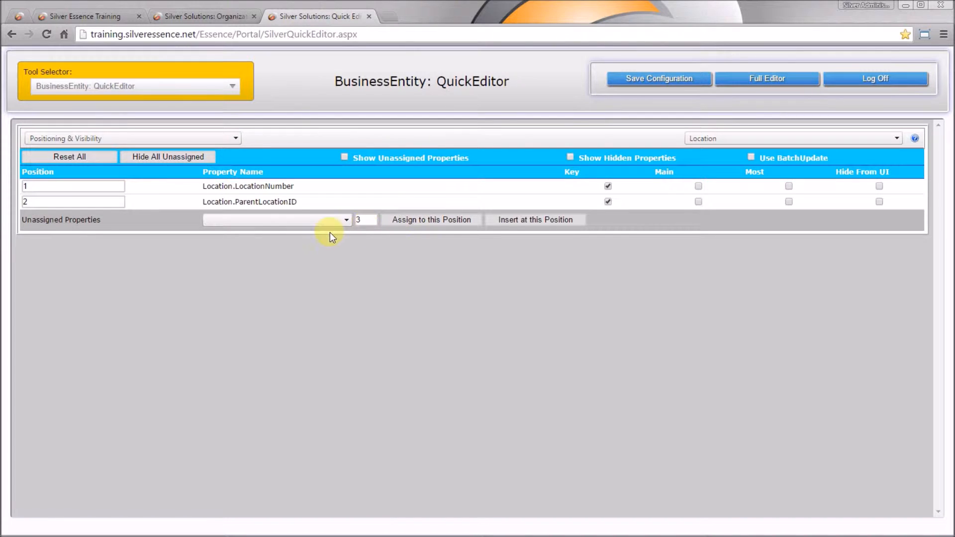
pyautogui.click(339, 222)
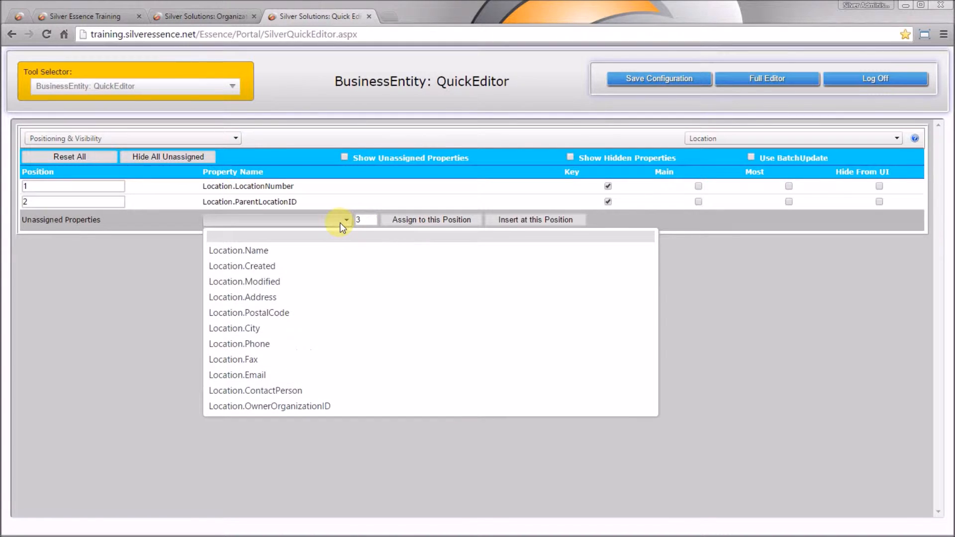
pyautogui.click(345, 406)
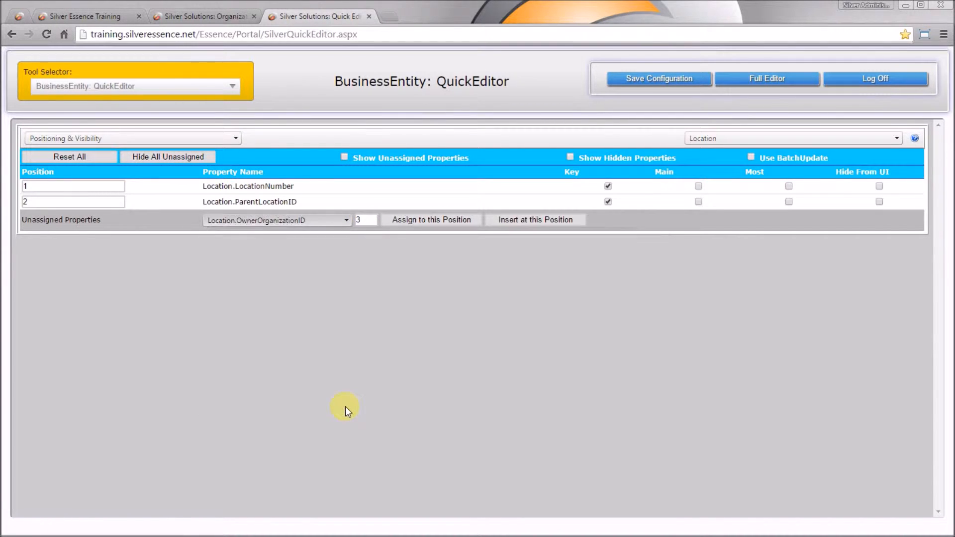
pyautogui.click(434, 220)
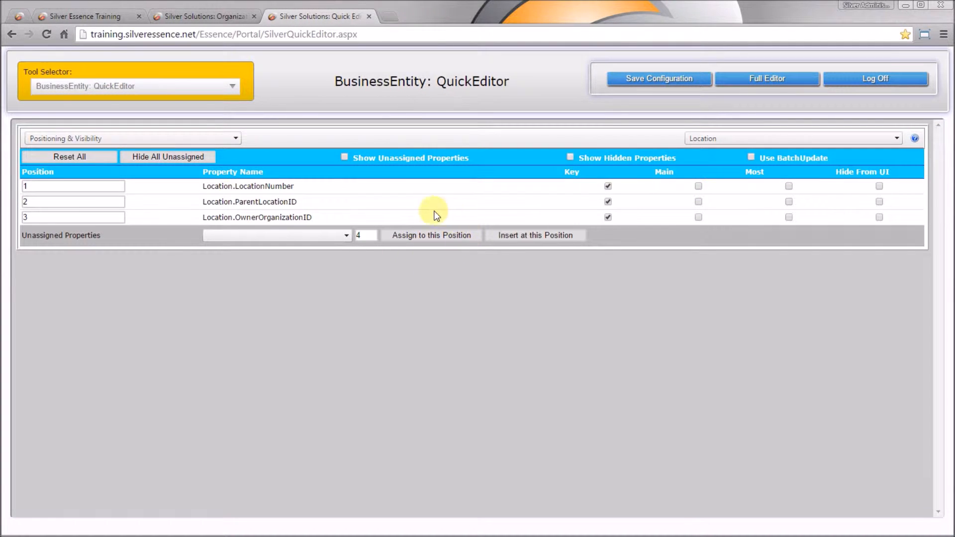
pyautogui.click(752, 157)
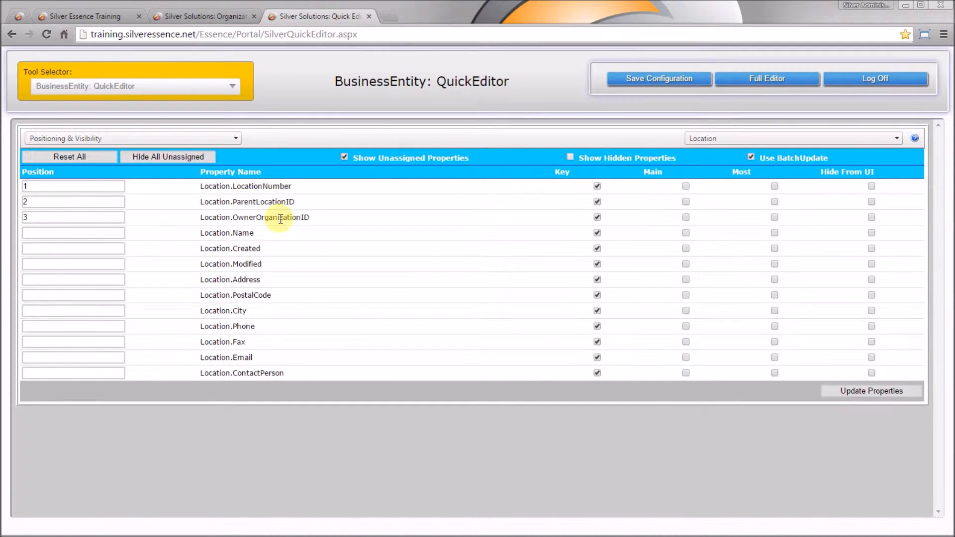
# Step: Set positions Name 10, Address 11, PostalCode 12, City 13, Phone 20, Fax 21, Email 22
pyautogui.click(101, 232)
pyautogui.write('10')
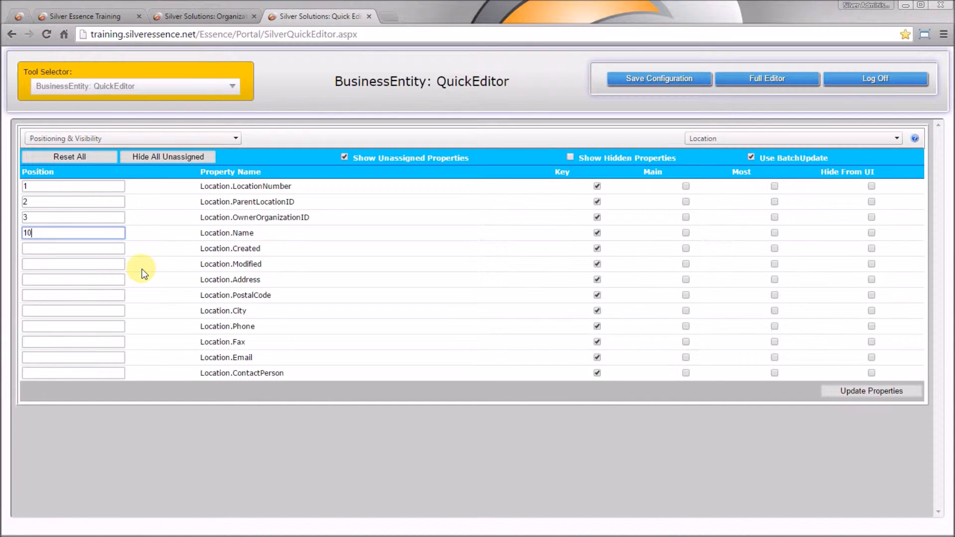
pyautogui.click(94, 279)
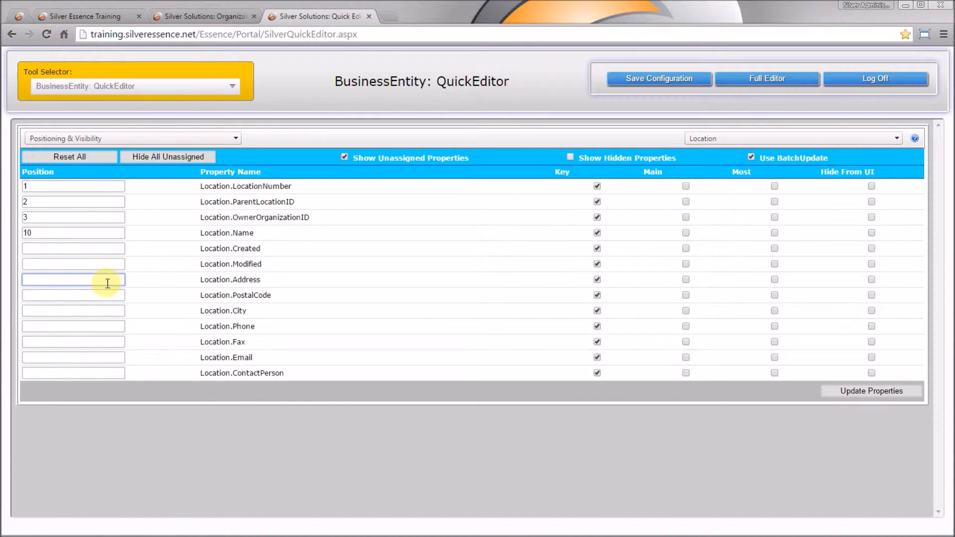
pyautogui.write('11')
pyautogui.click(102, 295)
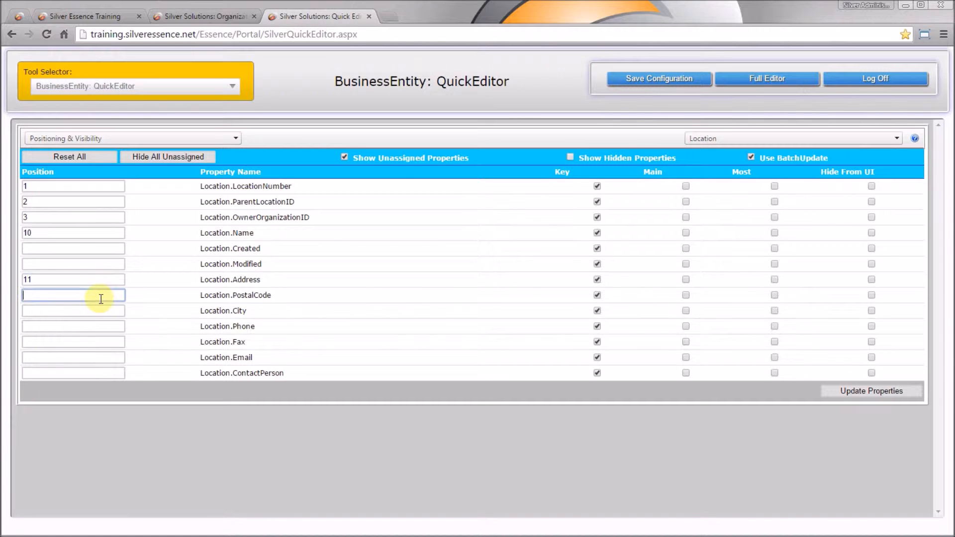
pyautogui.write('12')
pyautogui.click(107, 309)
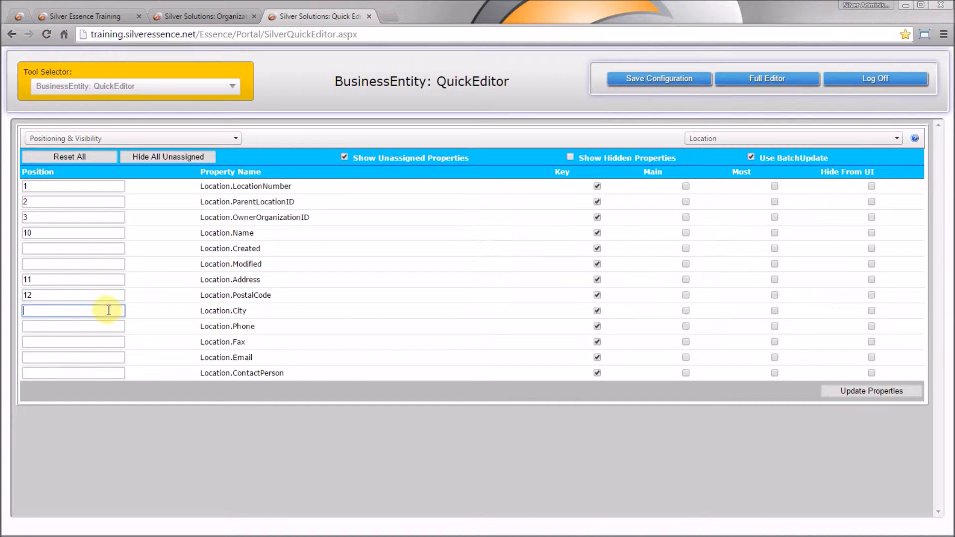
pyautogui.write('13')
pyautogui.click(110, 329)
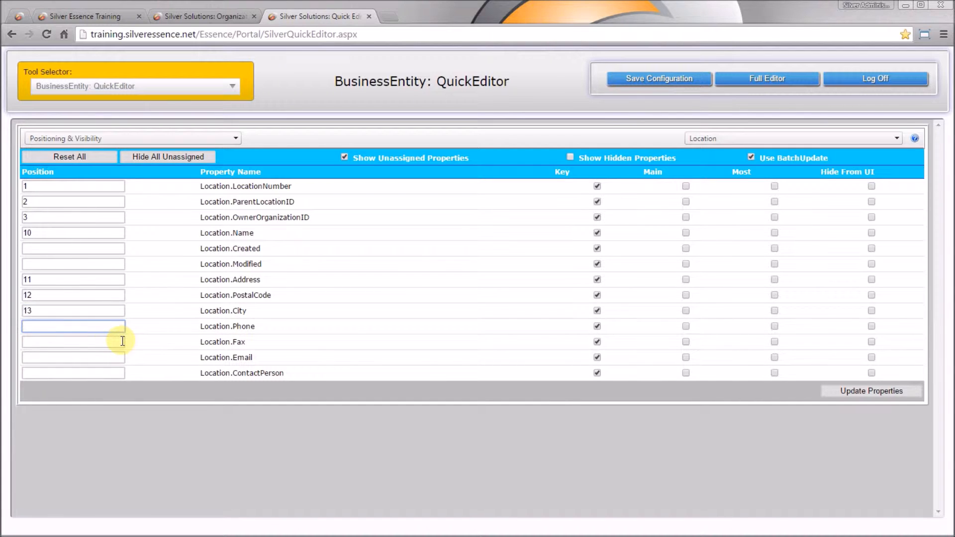
pyautogui.write('20')
pyautogui.click(122, 341)
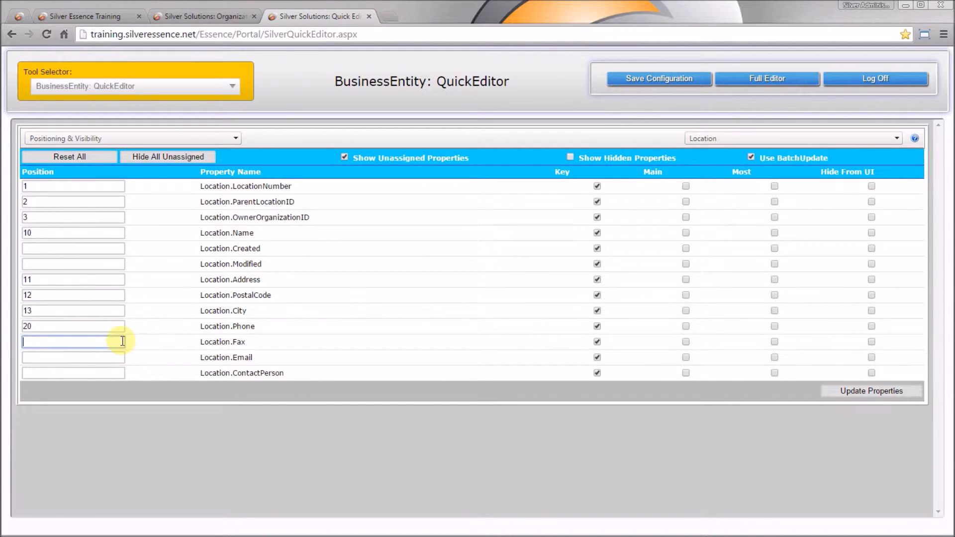
pyautogui.write('21')
pyautogui.press('Tab')
pyautogui.write('22')
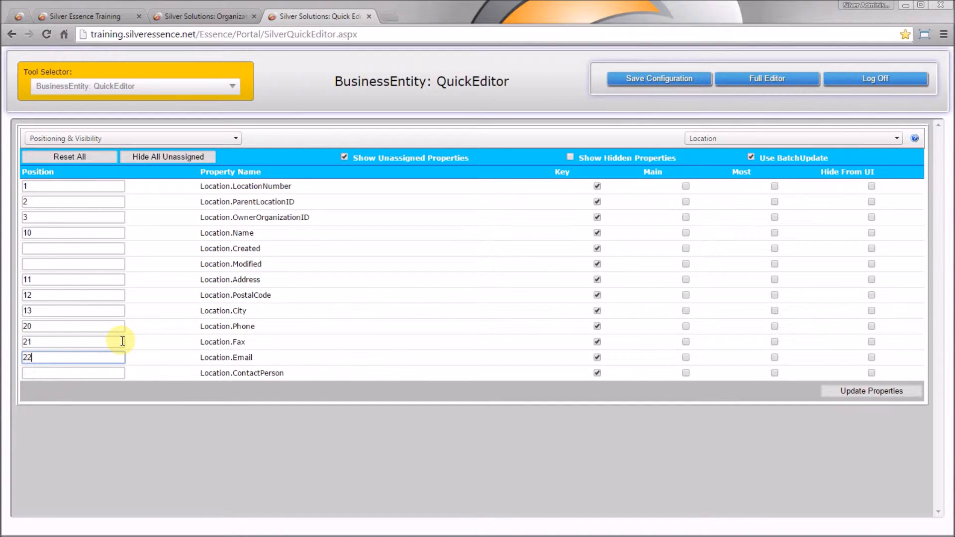
# Step: Set ContactPerson to 5, Created to 100, Modified to 101, and update properties to re-sort
pyautogui.click(90, 372)
pyautogui.write('5')
pyautogui.click(75, 249)
pyautogui.write('100')
pyautogui.press('Tab')
pyautogui.write('101')
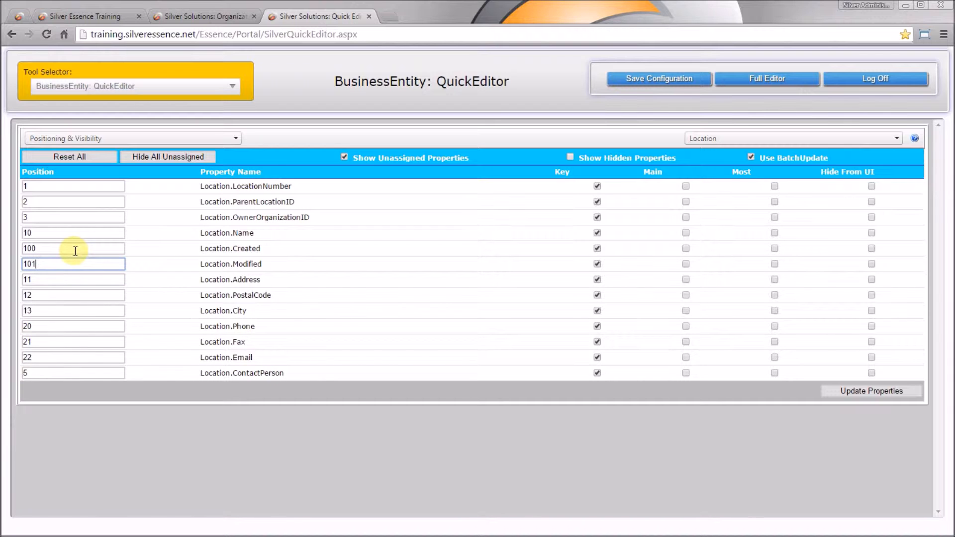
pyautogui.click(851, 387)
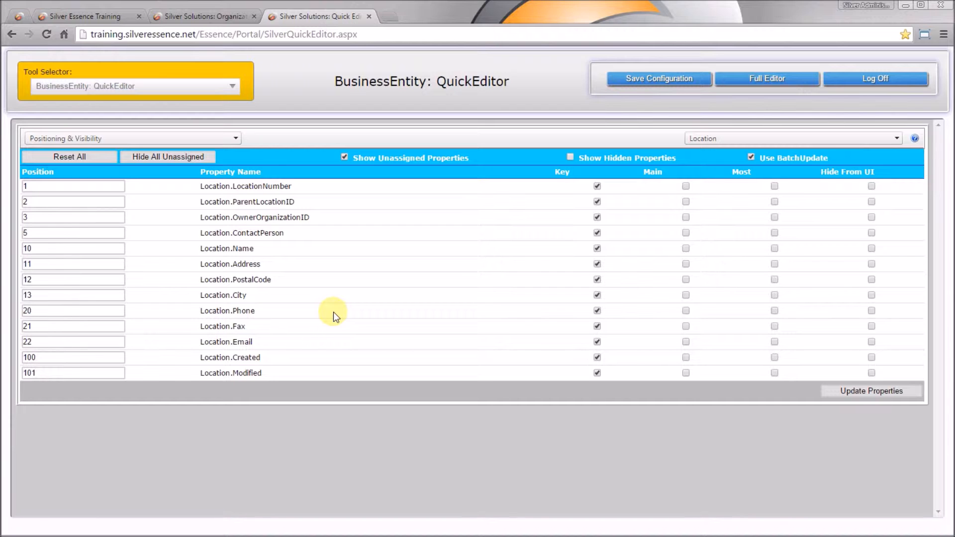
pyautogui.click(213, 16)
# Step: Compare Silver Solutions at Most and Key detail, then adjust Location Key flags in the editor
pyautogui.moveTo(266, 195); pyautogui.dragTo(288, 195)
pyautogui.click(277, 192)
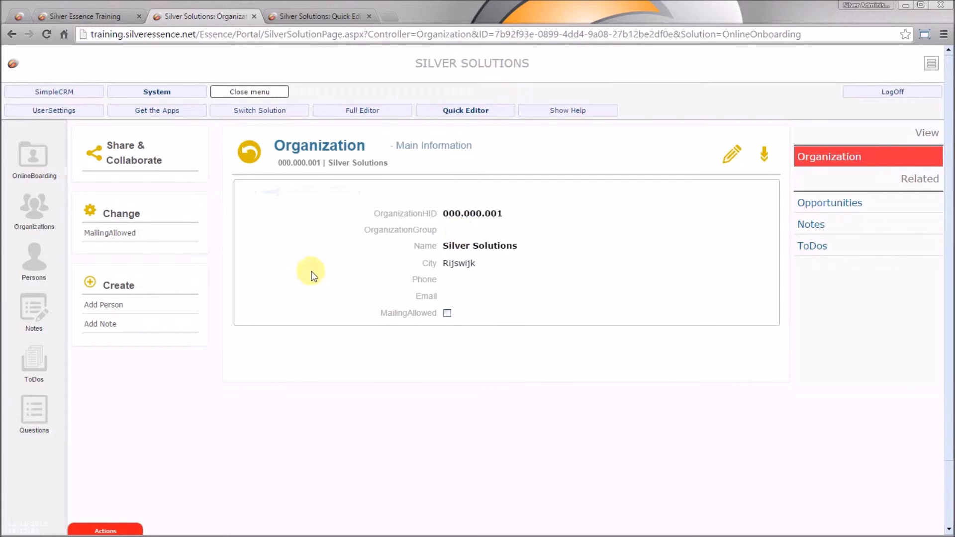
pyautogui.click(315, 15)
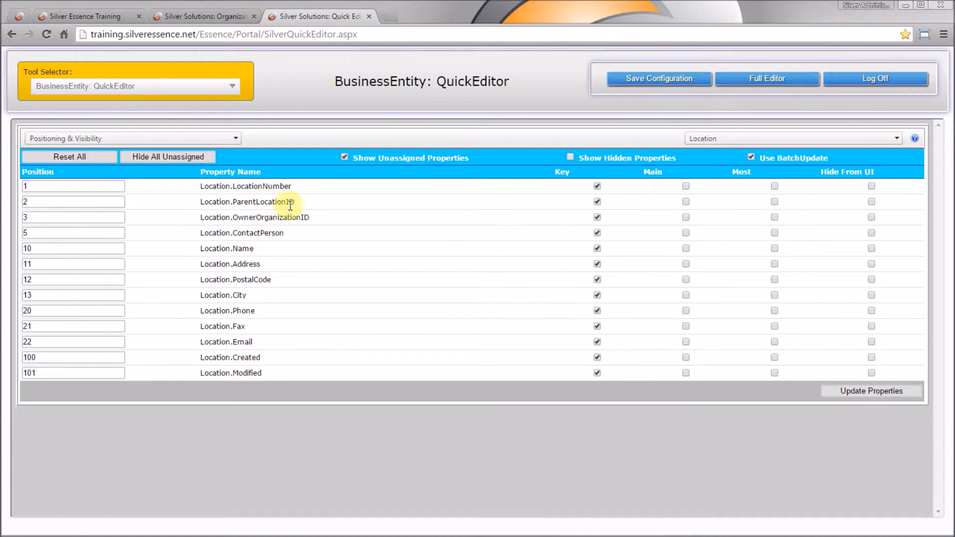
pyautogui.click(596, 217)
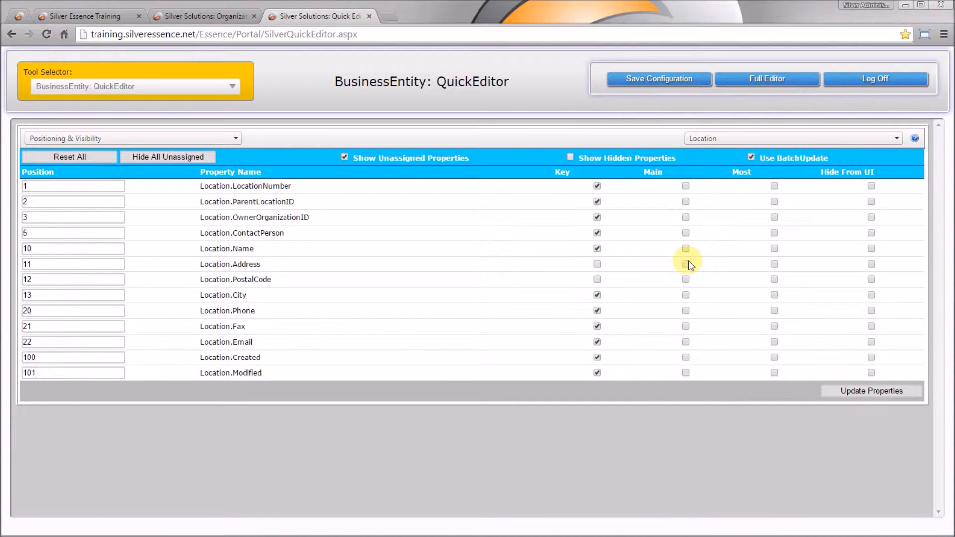
# Step: Make PostalCode and Fax Main-level, drop Fax and Created from Key, and apply the changes
pyautogui.click(685, 282)
pyautogui.click(597, 326)
pyautogui.click(686, 326)
pyautogui.click(597, 357)
pyautogui.click(864, 392)
pyautogui.moveTo(584, 282); pyautogui.dragTo(625, 352)
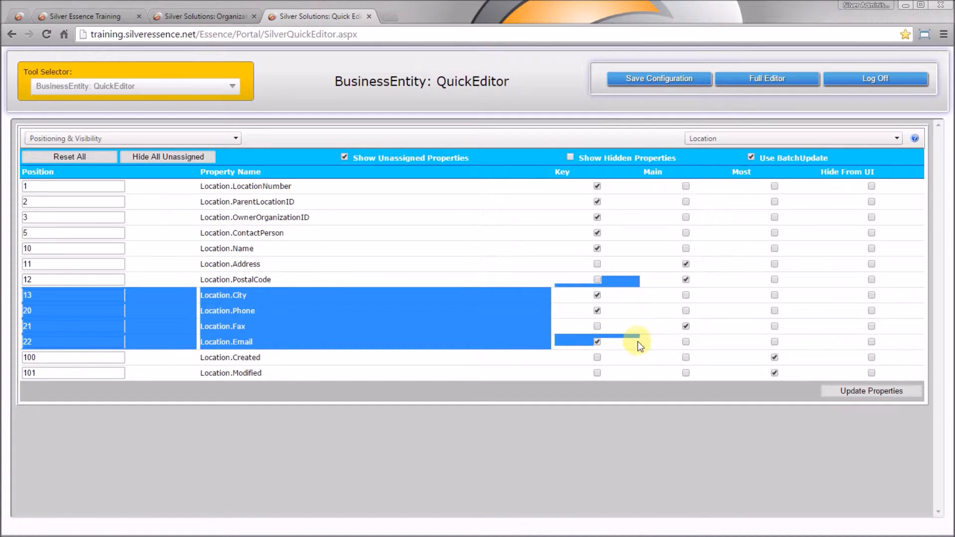
pyautogui.click(638, 297)
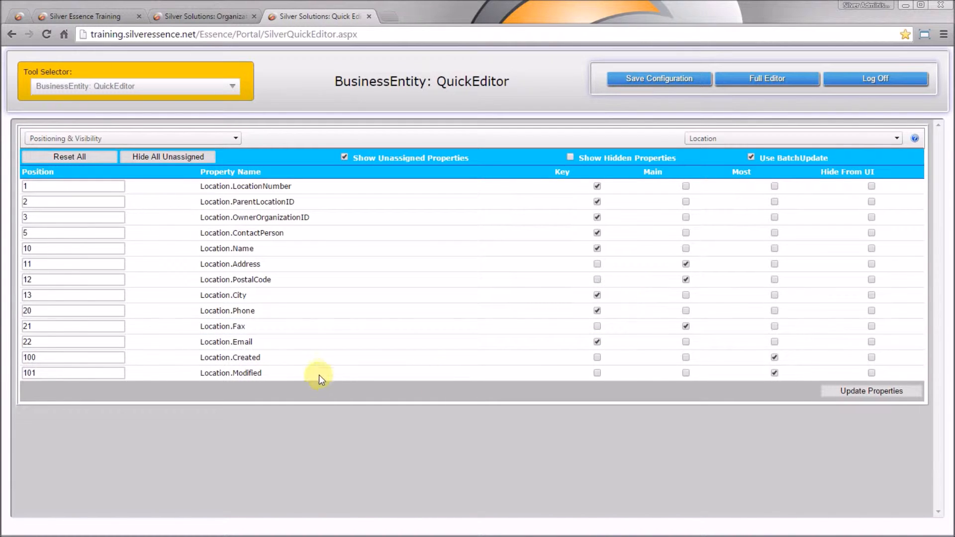
pyautogui.click(232, 138)
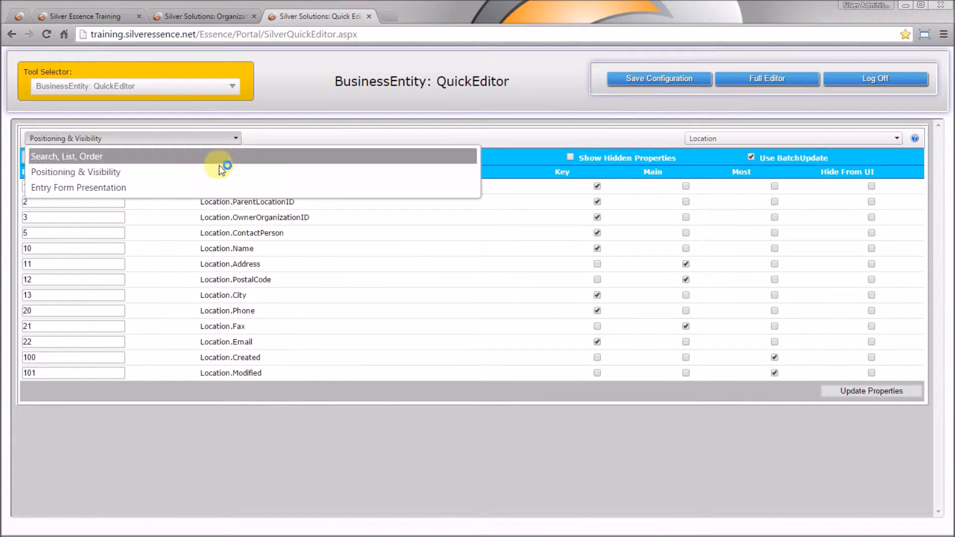
# Step: In Entry Form Presentation, hide LocationNumber and Modified on create, apply, and save the configuration
pyautogui.click(204, 186)
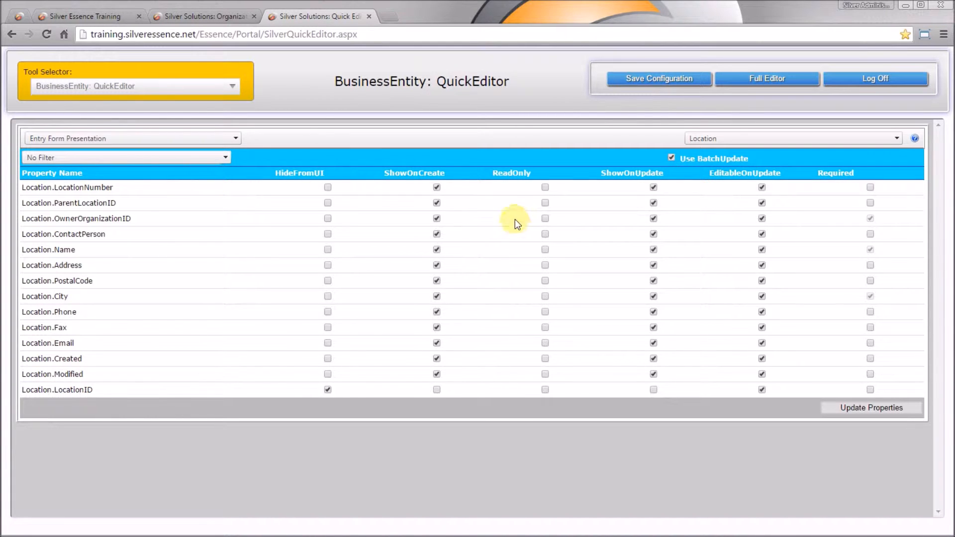
pyautogui.click(436, 188)
pyautogui.click(437, 374)
pyautogui.click(893, 407)
pyautogui.click(643, 81)
# Step: In the full editor, preview the Location controller's search page listing Central Warehouse
pyautogui.click(776, 79)
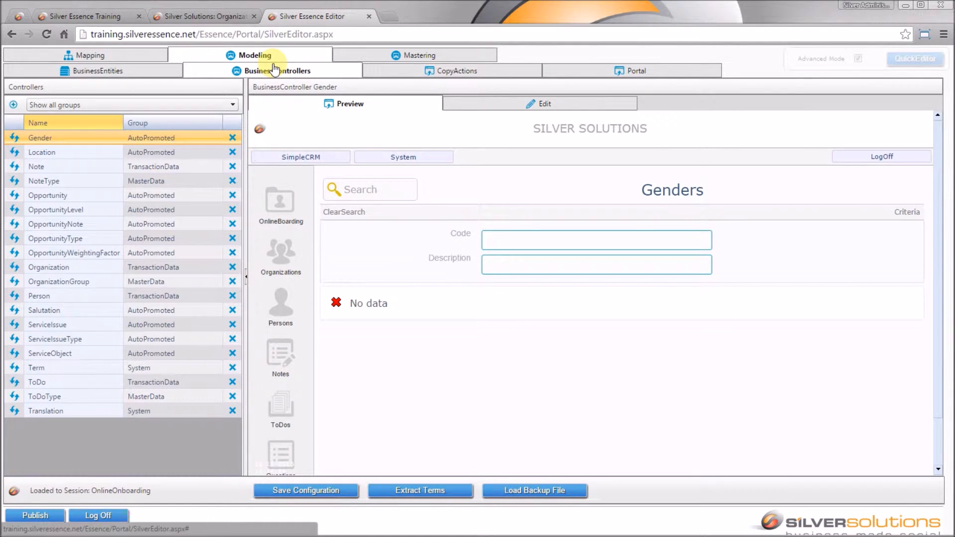
pyautogui.click(70, 151)
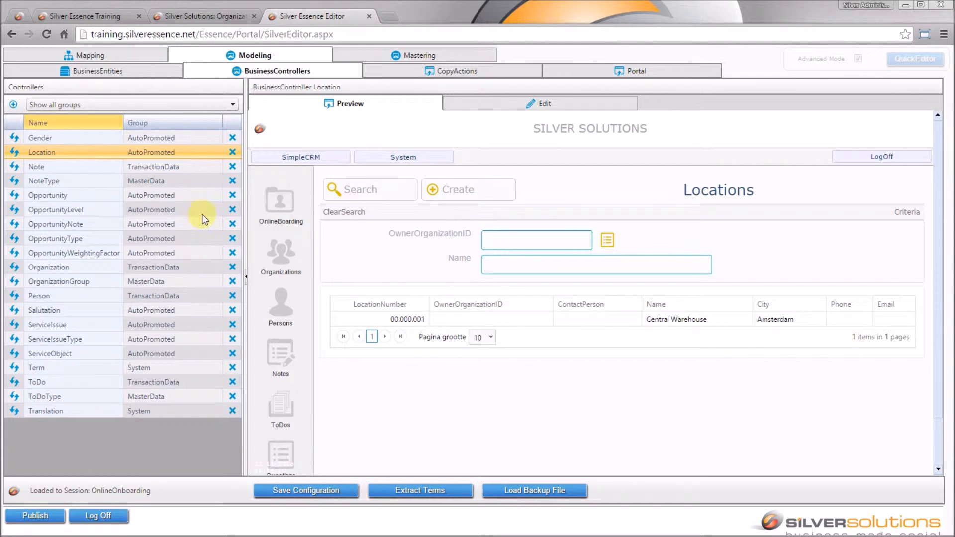
pyautogui.click(531, 241)
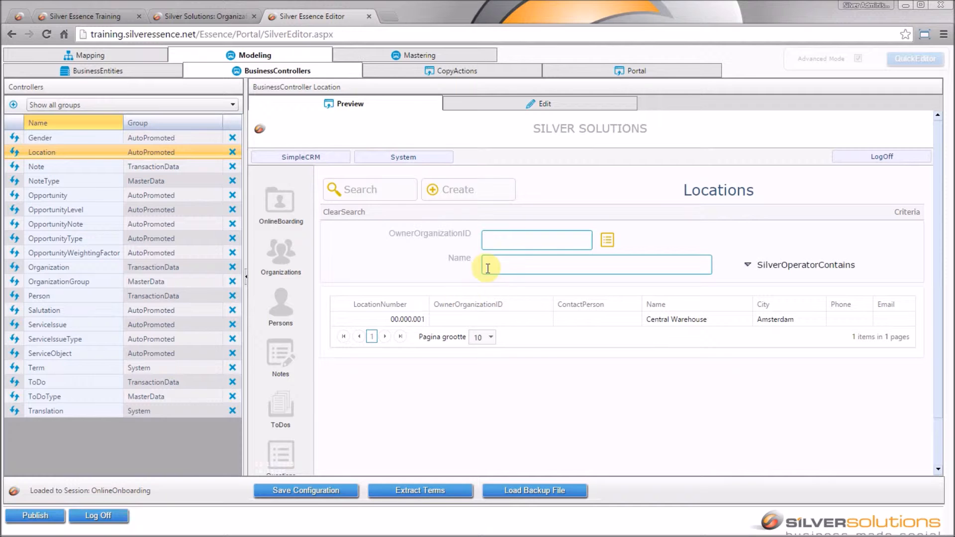
# Step: Create a new Location with parent Central Warehouse and owner Silver Solutions
pyautogui.click(467, 191)
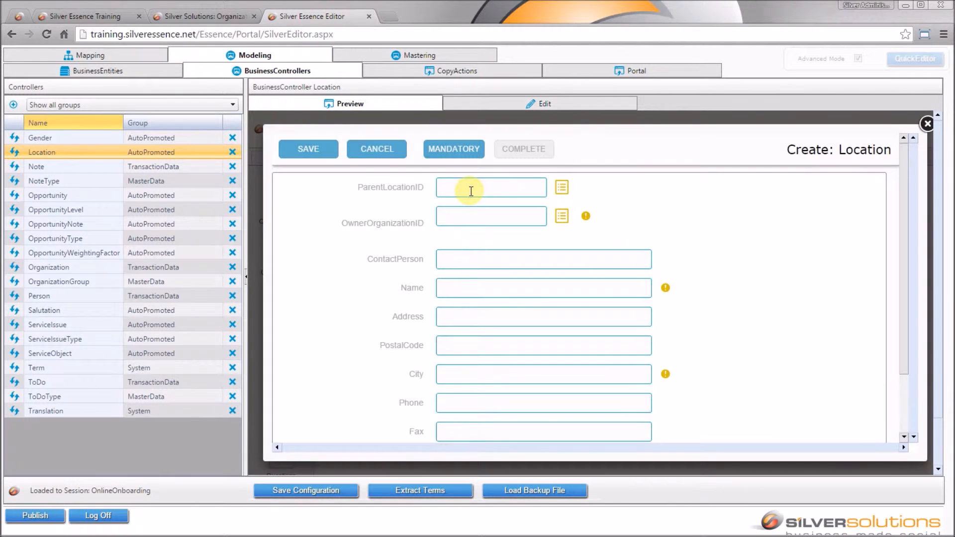
pyautogui.click(562, 190)
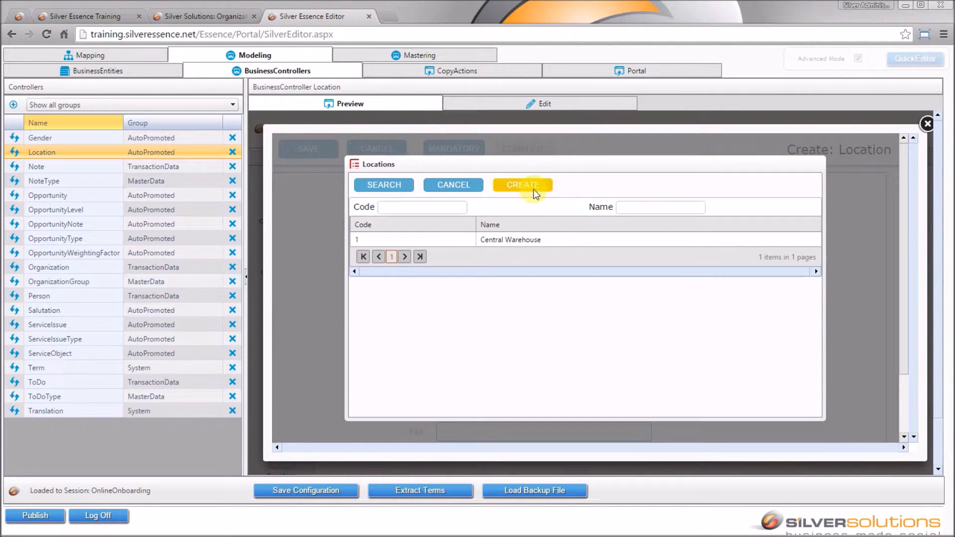
pyautogui.click(546, 239)
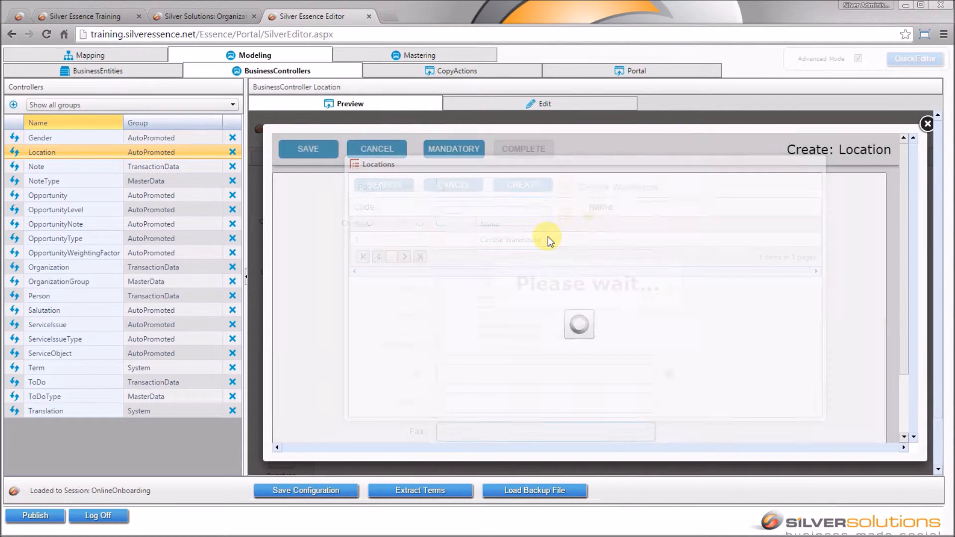
pyautogui.click(564, 219)
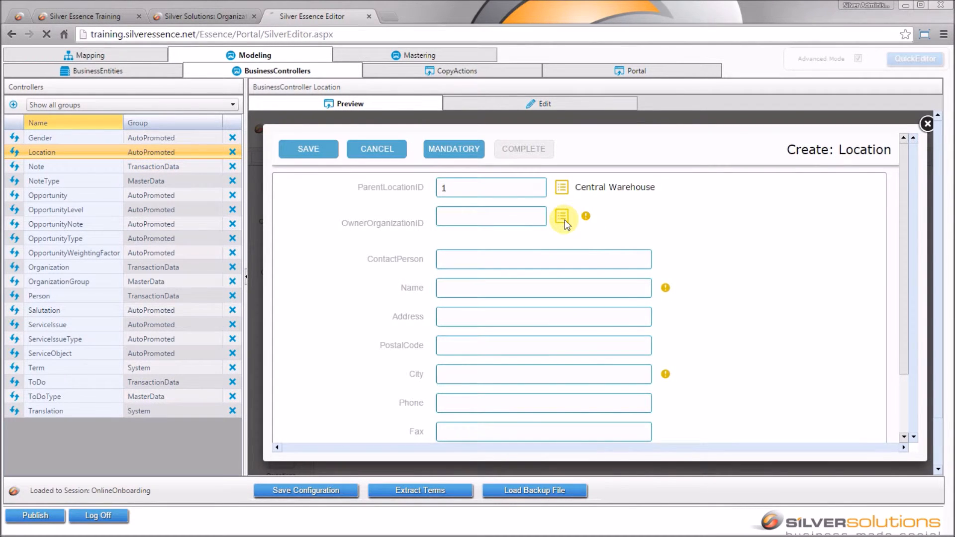
pyautogui.click(562, 239)
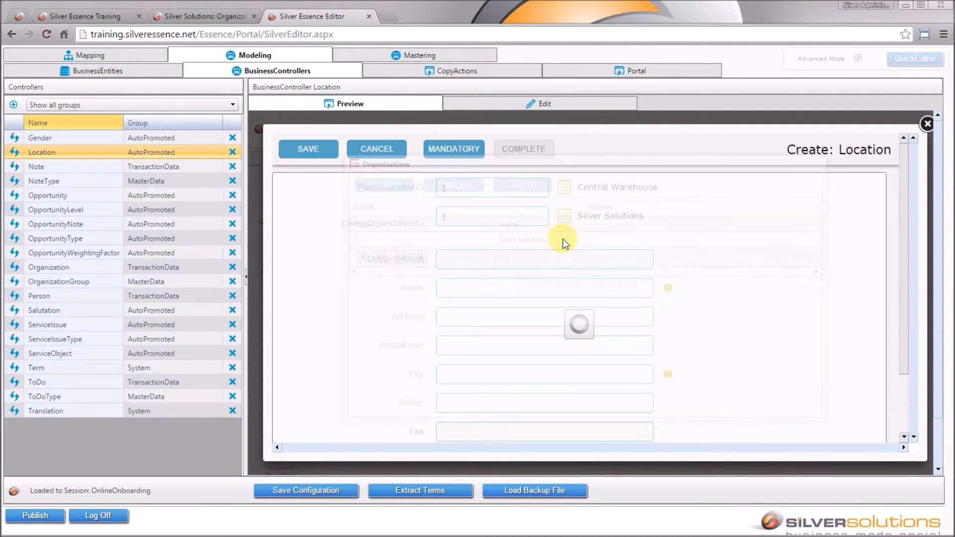
# Step: Enter the contact person's name, Name 'Large Goods' and City 'Amsterdam'
pyautogui.click(489, 260)
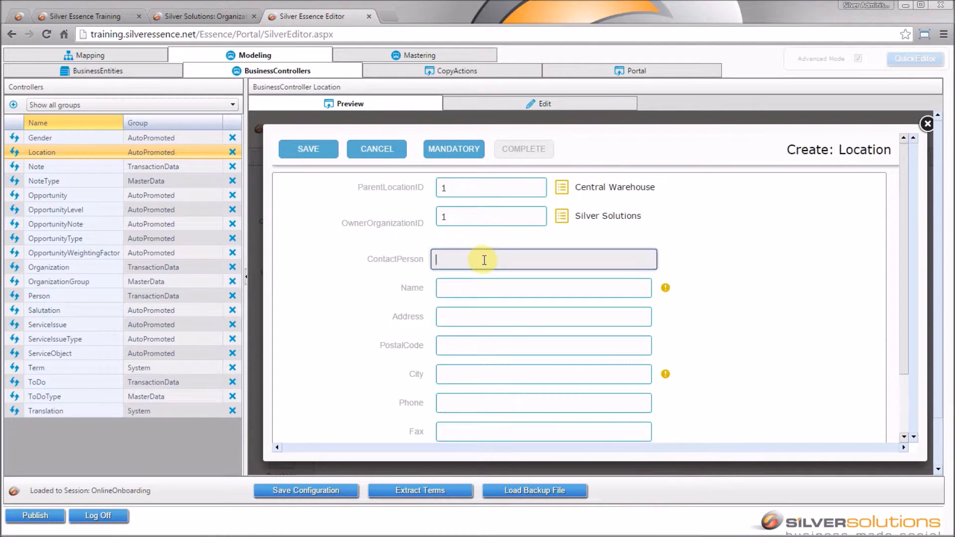
pyautogui.write('John Doe')
pyautogui.press('Tab')
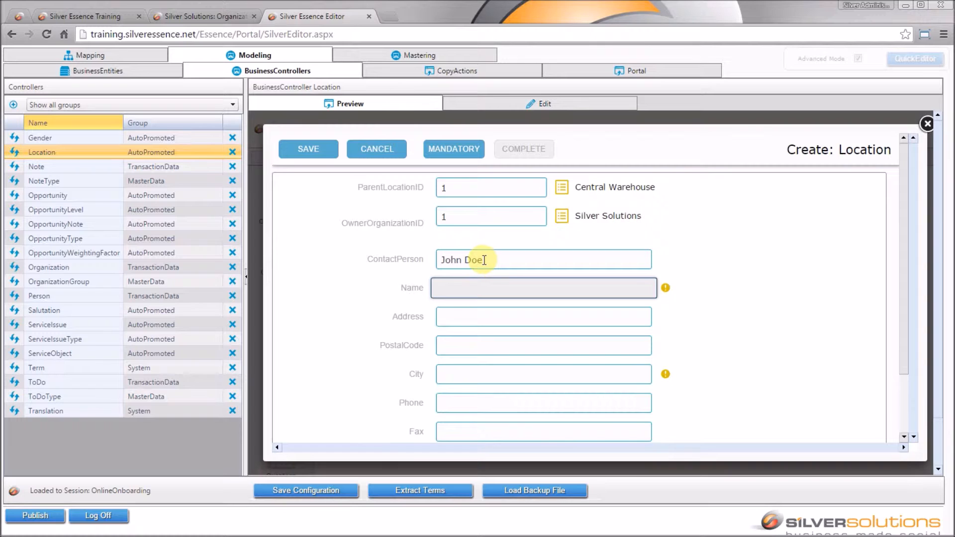
pyautogui.write('Large Goods')
pyautogui.press('Tab')
pyautogui.press('Tab')
pyautogui.press('Tab')
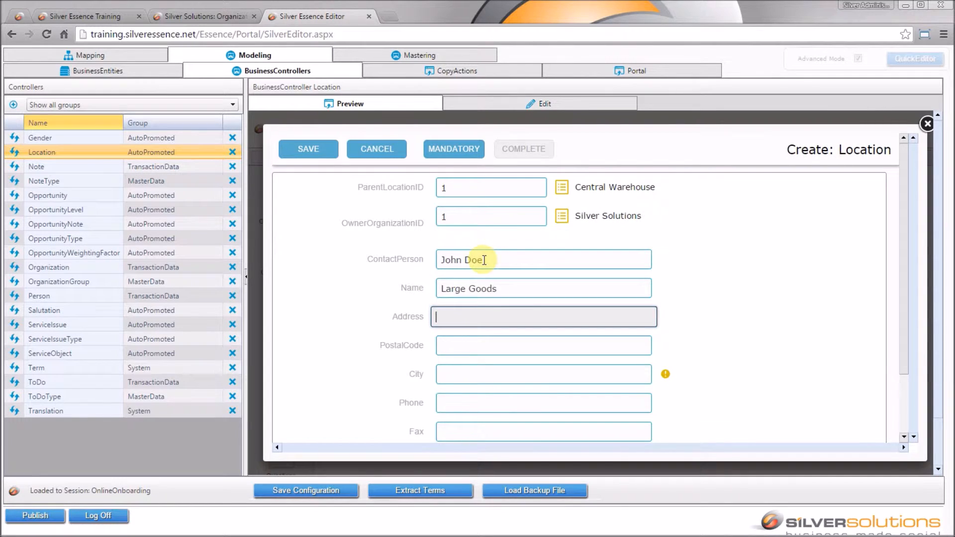
pyautogui.write('Am')
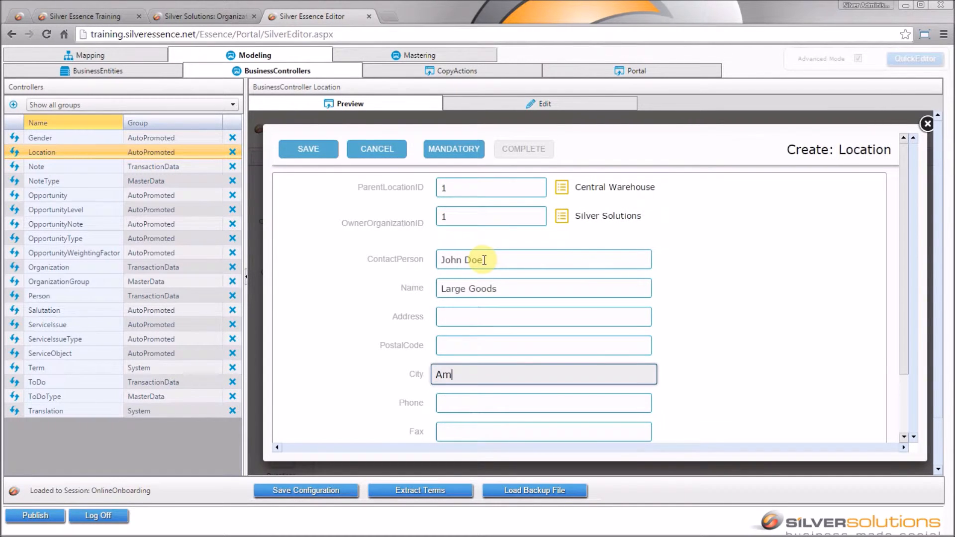
pyautogui.write('sterdam')
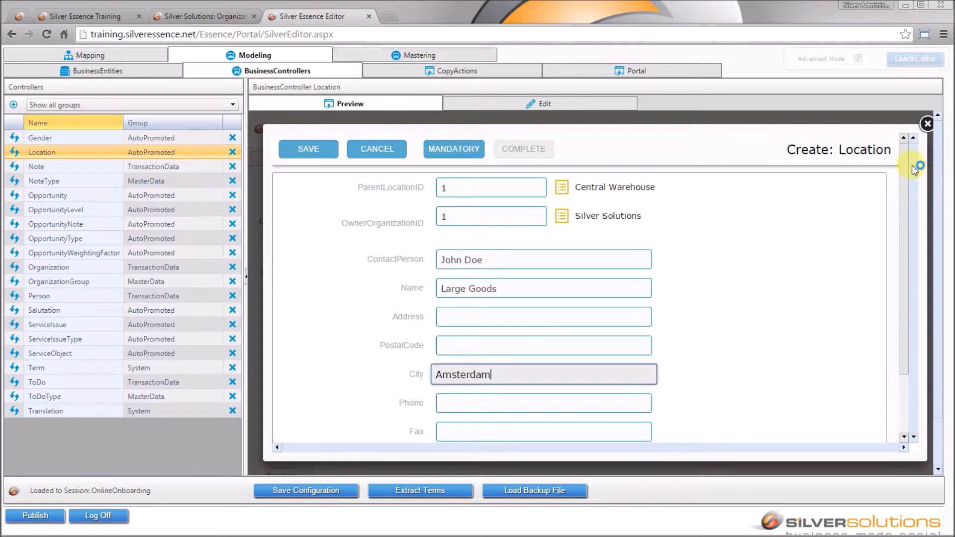
pyautogui.moveTo(904, 161)
pyautogui.mouseDown()
pyautogui.moveTo(910, 211)
pyautogui.moveTo(912, 164)
pyautogui.mouseUp()
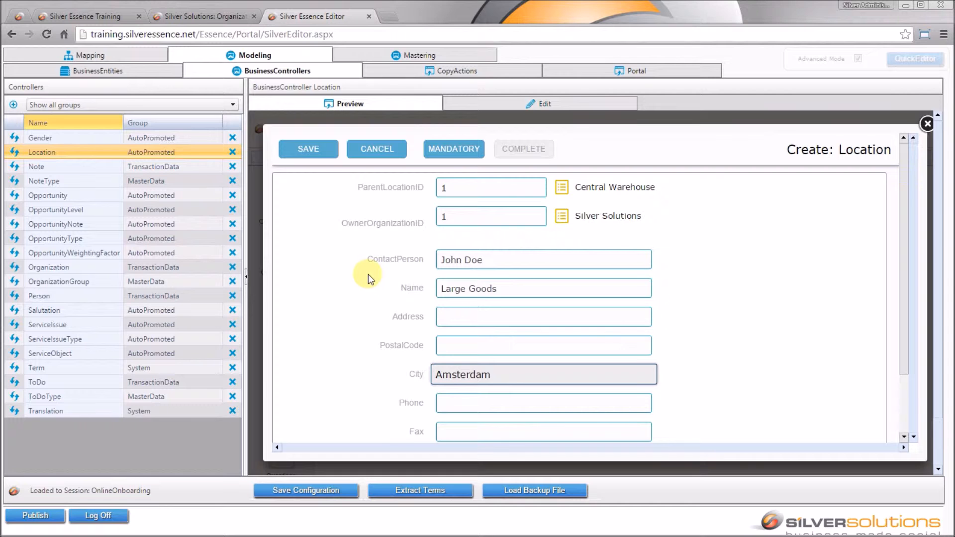
# Step: Save the new Large Goods location and toggle its preview between all fields and key fields
pyautogui.click(321, 154)
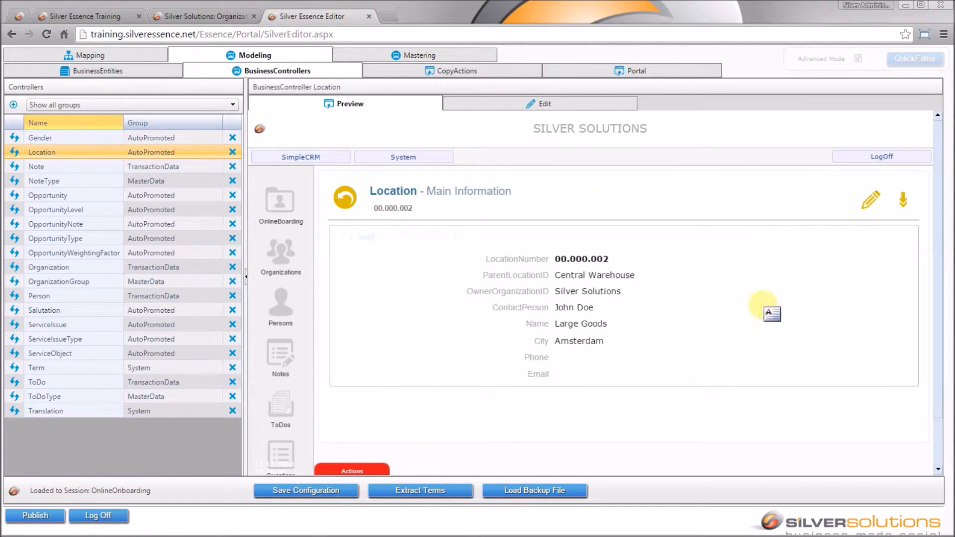
pyautogui.moveTo(403, 238); pyautogui.dragTo(437, 241)
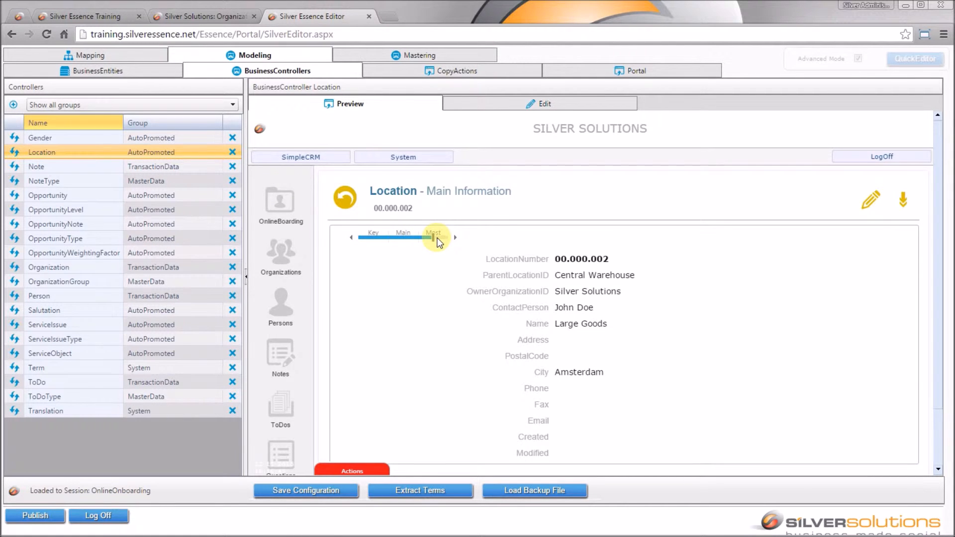
pyautogui.click(377, 239)
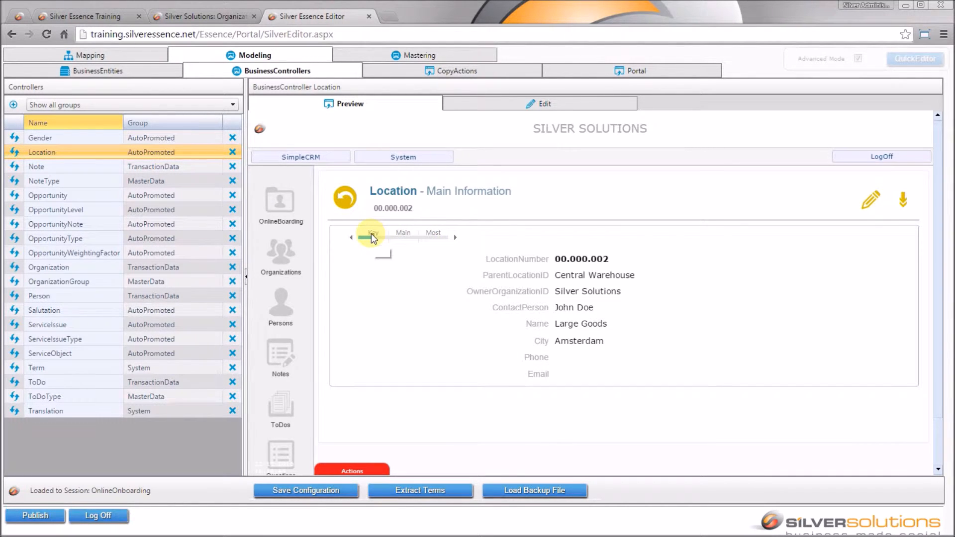
pyautogui.click(444, 240)
pyautogui.click(379, 240)
# Step: Open Large Goods for editing, discard the changes, and go back to the Locations list
pyautogui.click(869, 200)
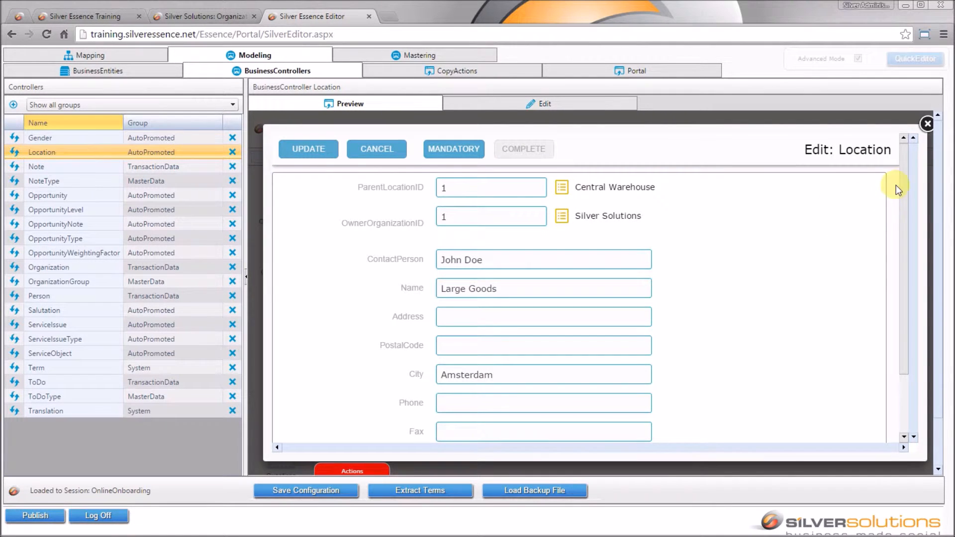
pyautogui.scroll(-3, 900, 171)
pyautogui.scroll(3, 911, 233)
pyautogui.click(366, 153)
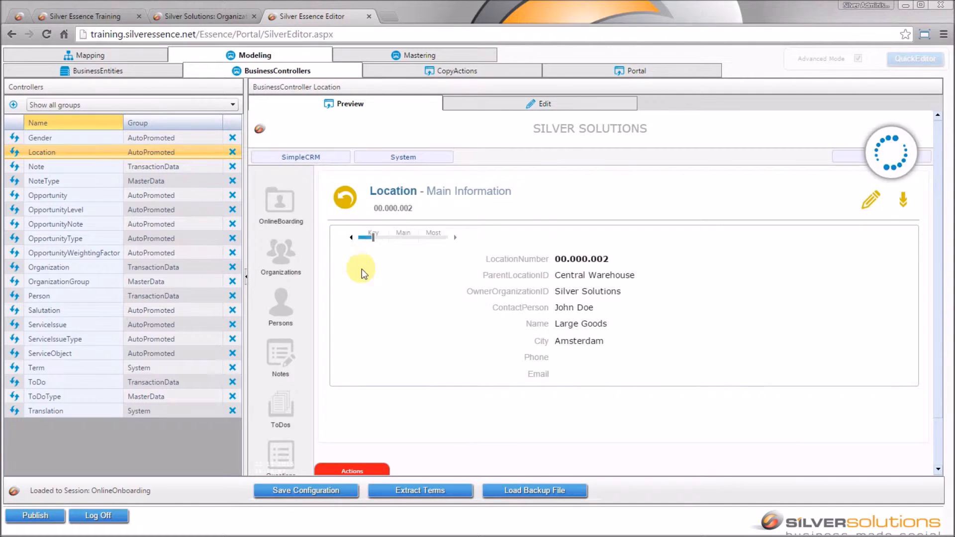
pyautogui.click(511, 196)
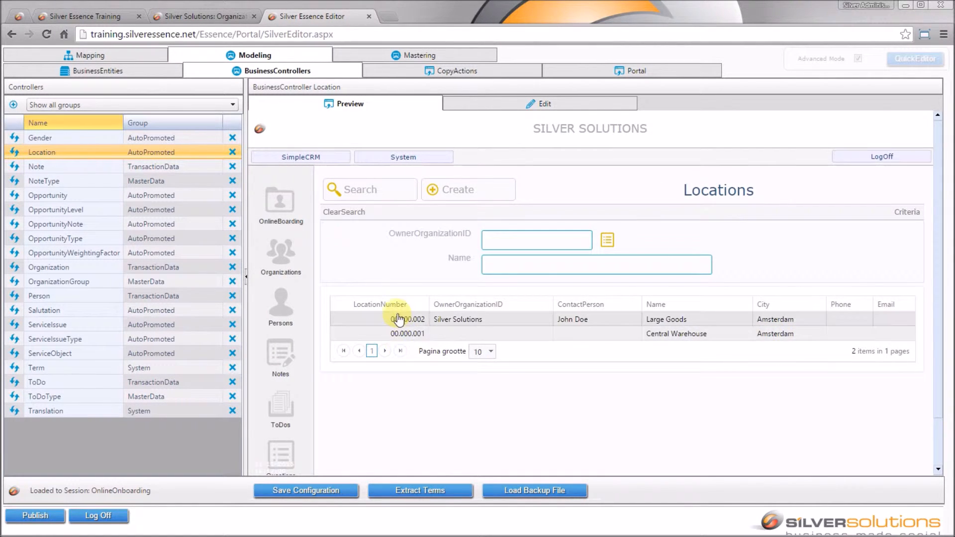
# Step: Edit Central Warehouse, set OwnerOrganizationID to Silver Solutions, update, and return to the list
pyautogui.click(716, 333)
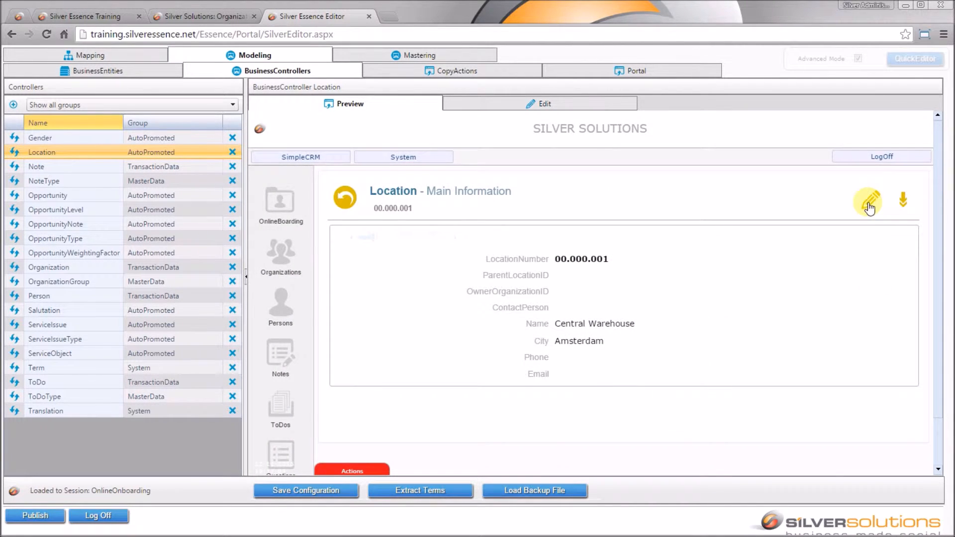
pyautogui.click(870, 200)
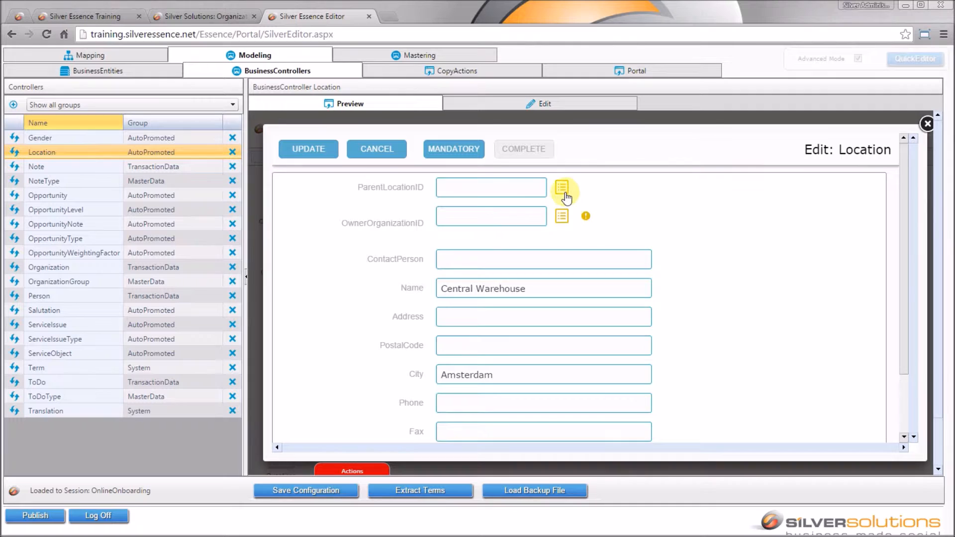
pyautogui.click(564, 192)
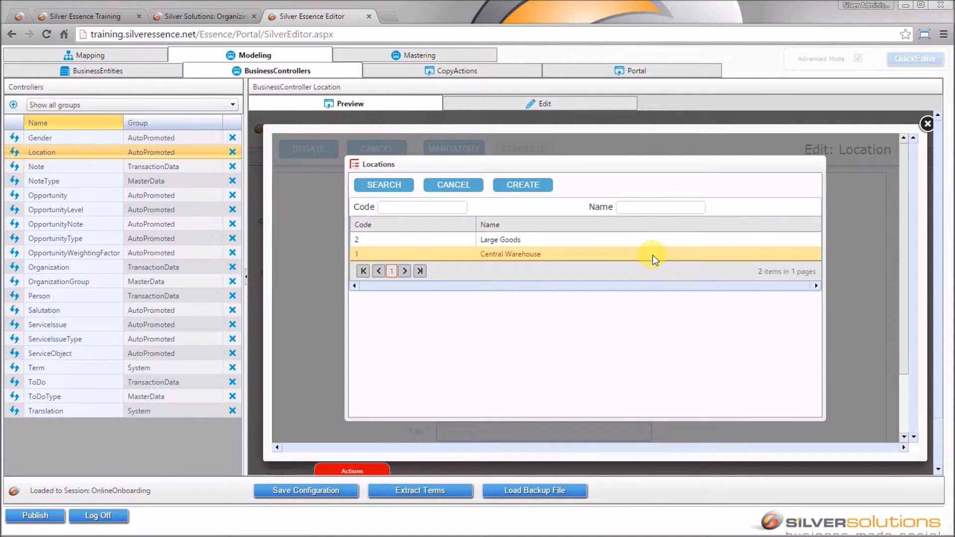
pyautogui.click(453, 185)
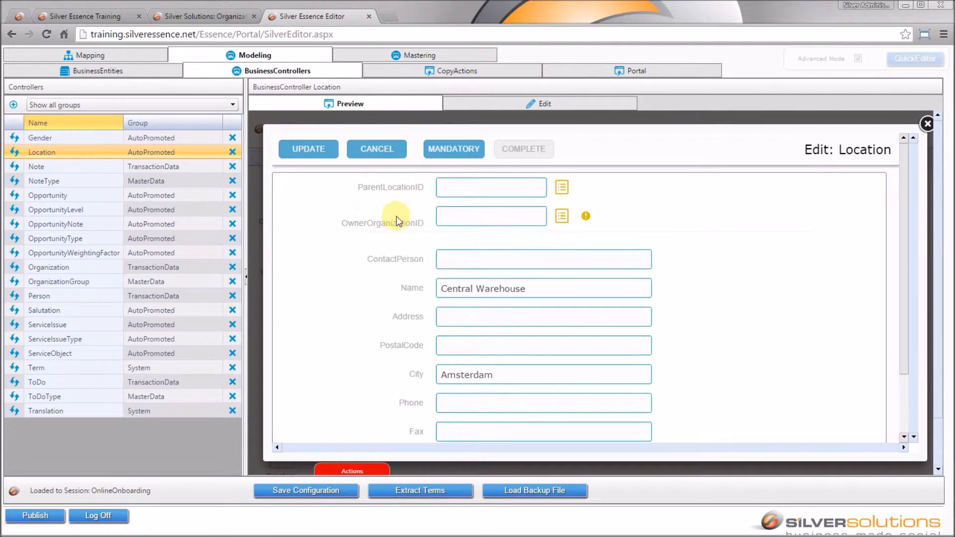
pyautogui.click(564, 216)
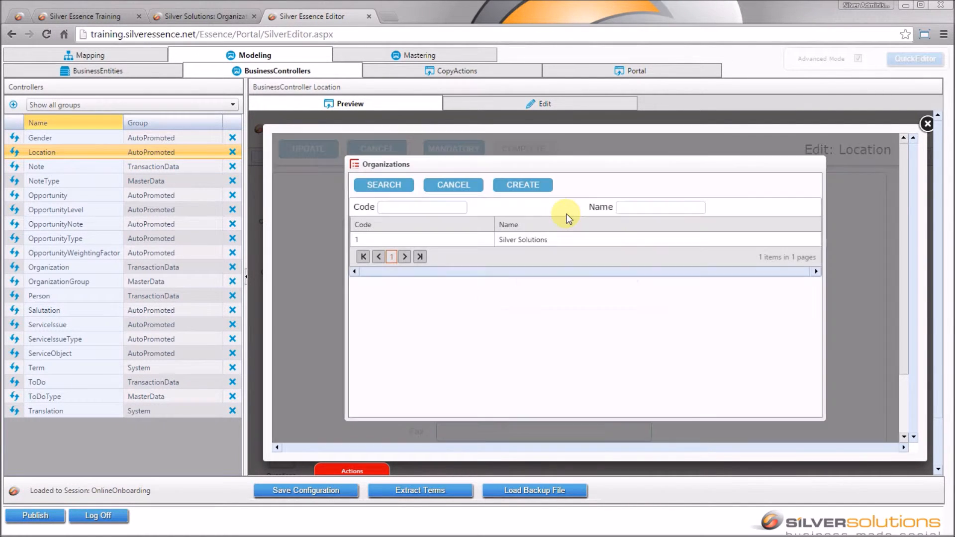
pyautogui.click(573, 237)
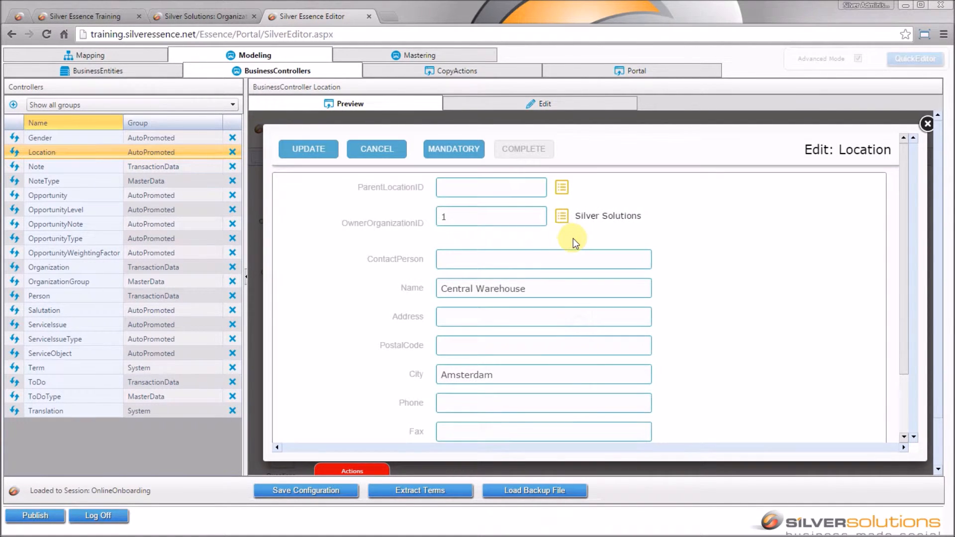
pyautogui.click(327, 145)
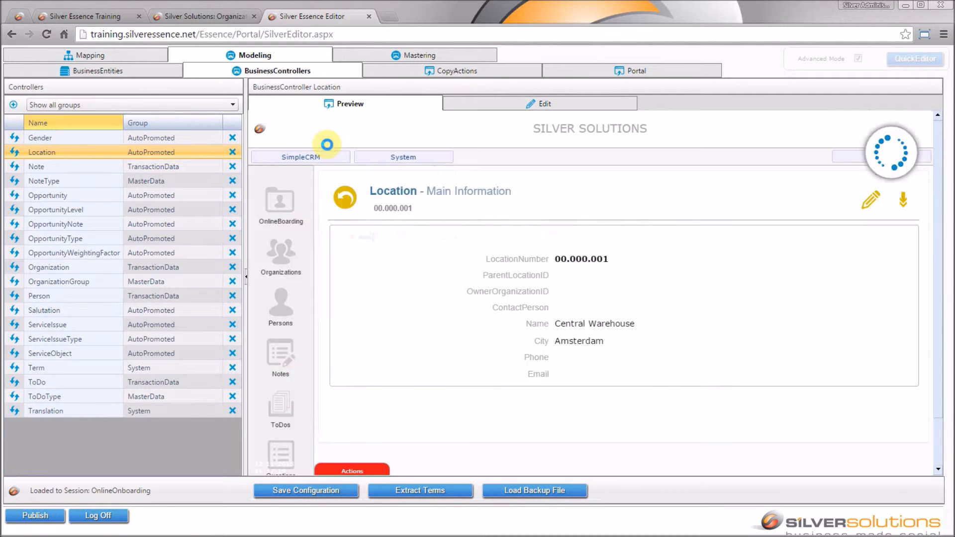
pyautogui.click(506, 205)
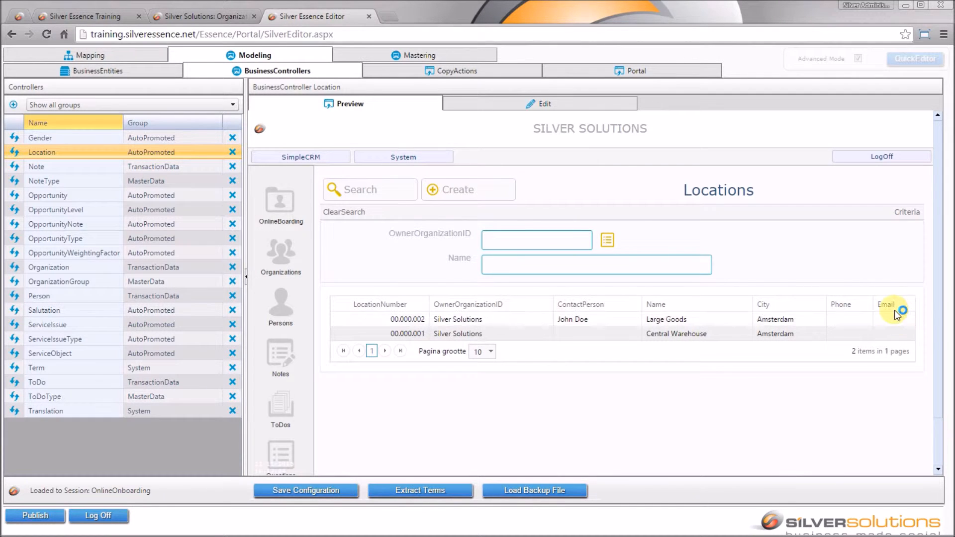
# Step: In Location's Search, List, Order view, tick List for Location.Fax and save the configuration
pyautogui.click(148, 74)
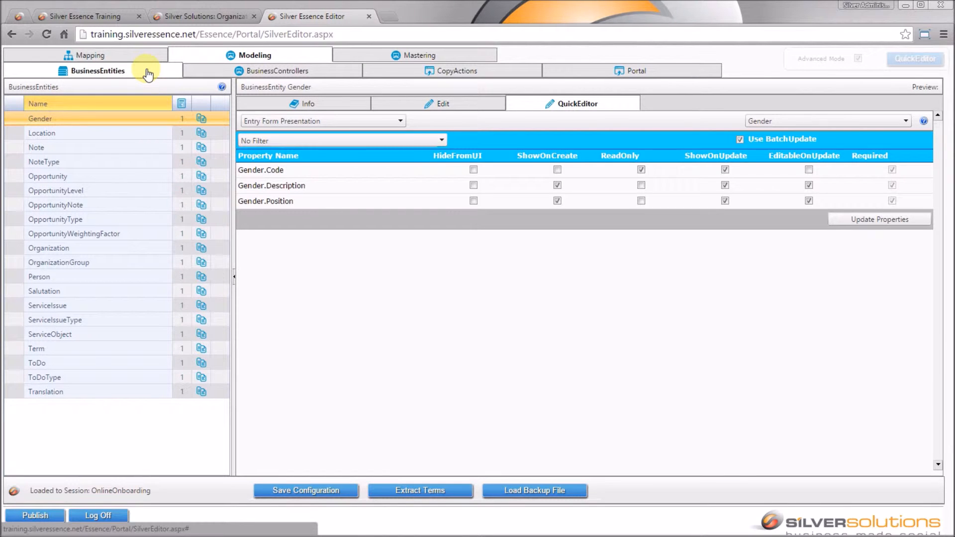
pyautogui.click(117, 134)
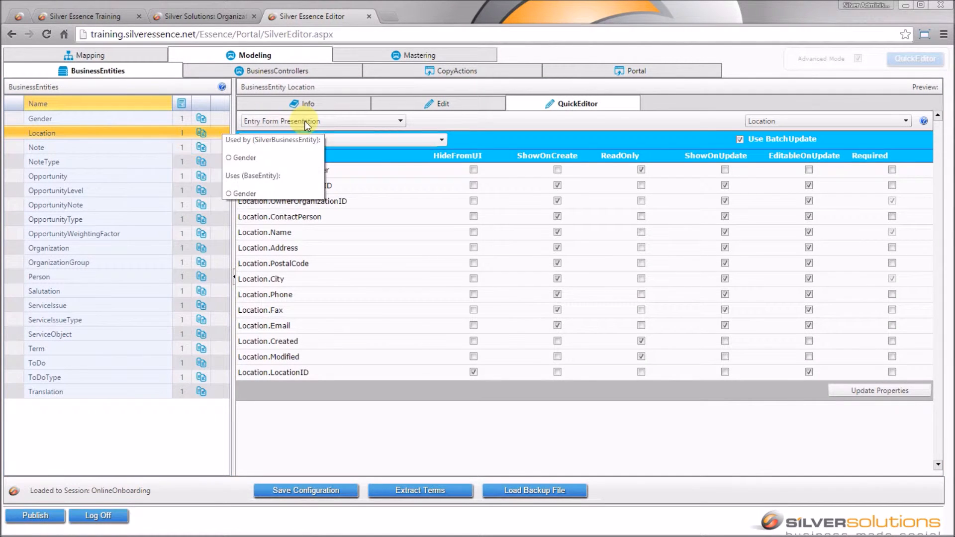
pyautogui.click(305, 121)
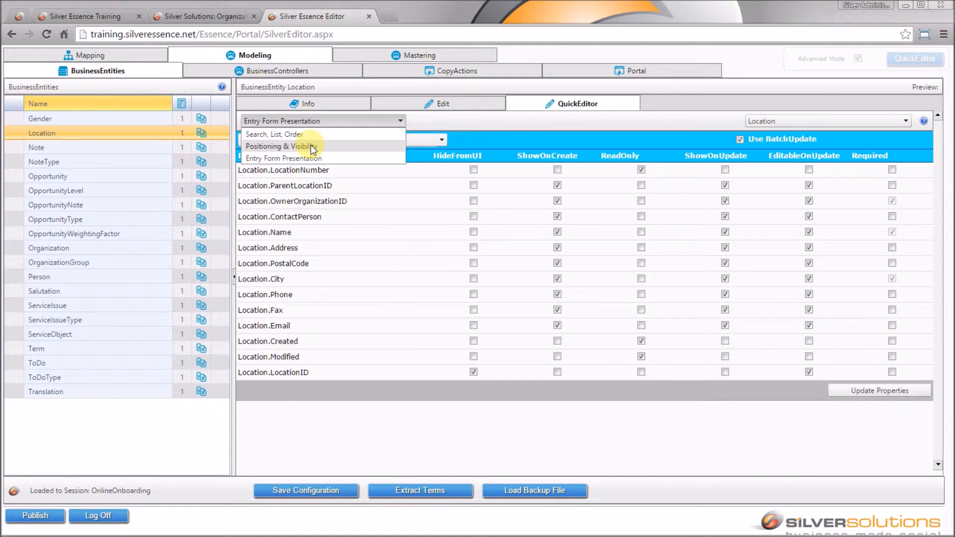
pyautogui.click(311, 145)
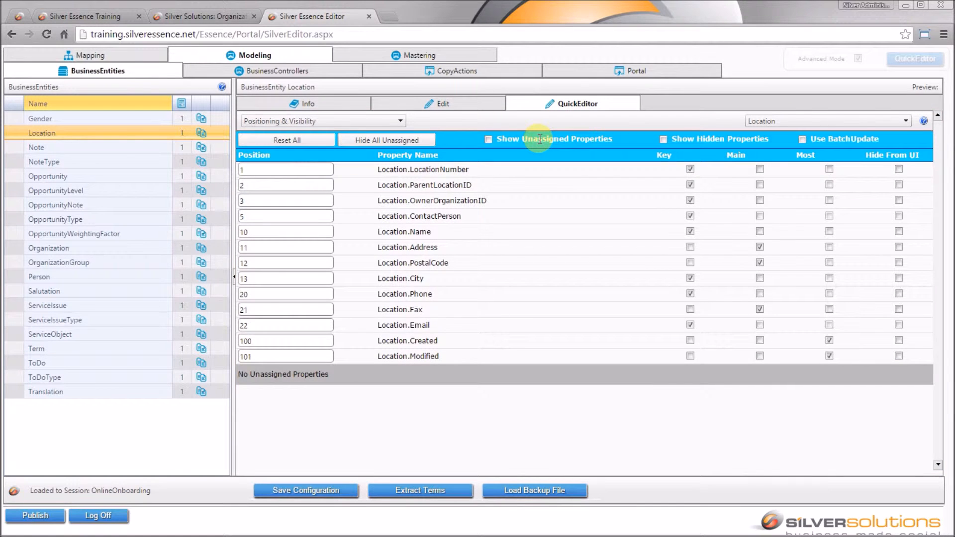
pyautogui.click(393, 120)
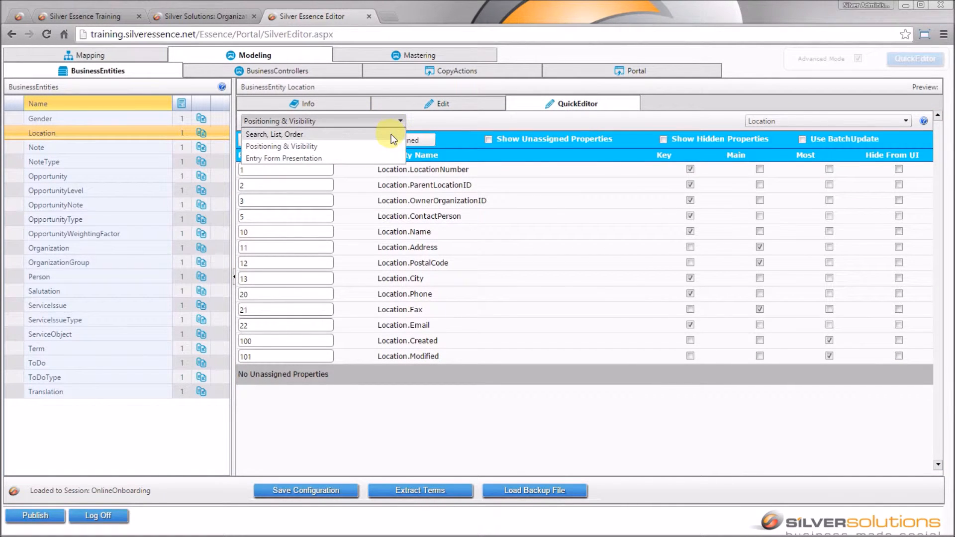
pyautogui.click(391, 134)
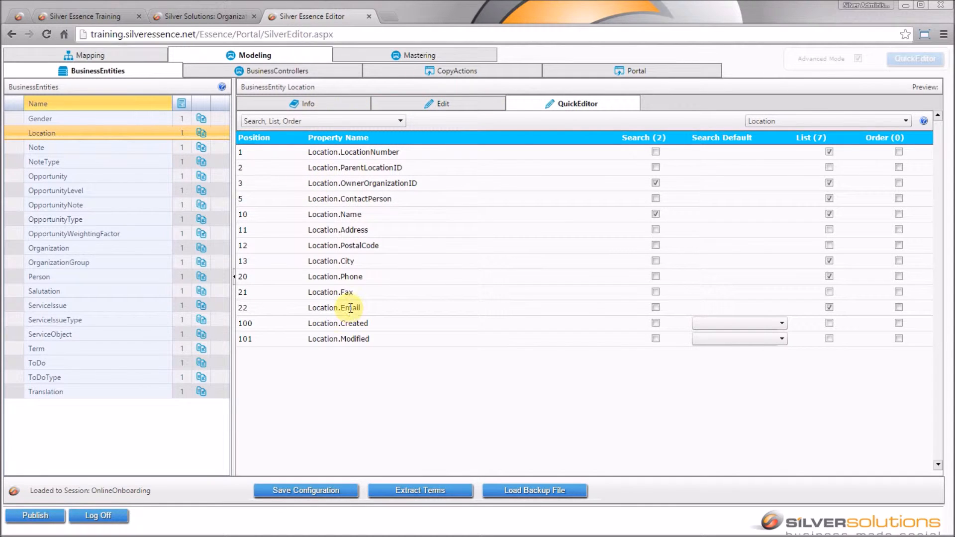
pyautogui.click(829, 292)
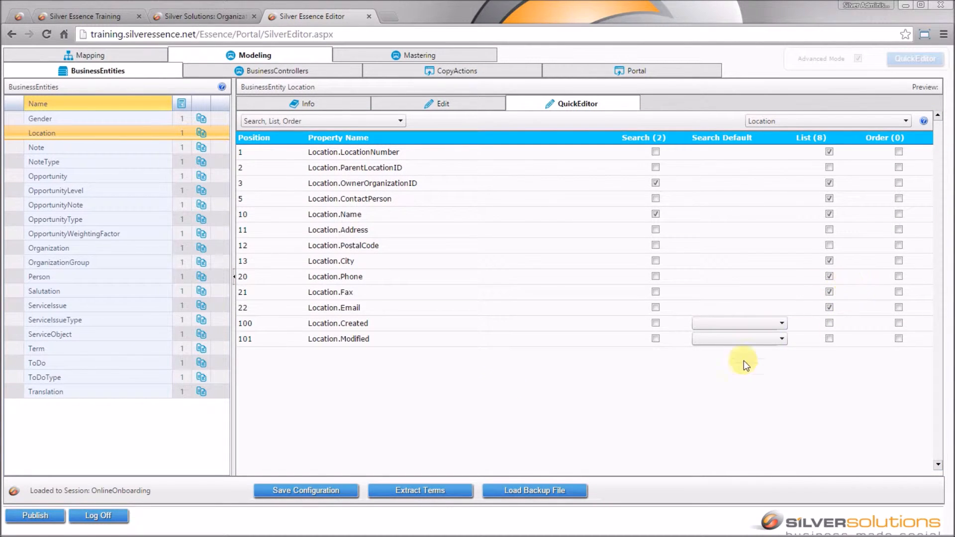
pyautogui.click(295, 491)
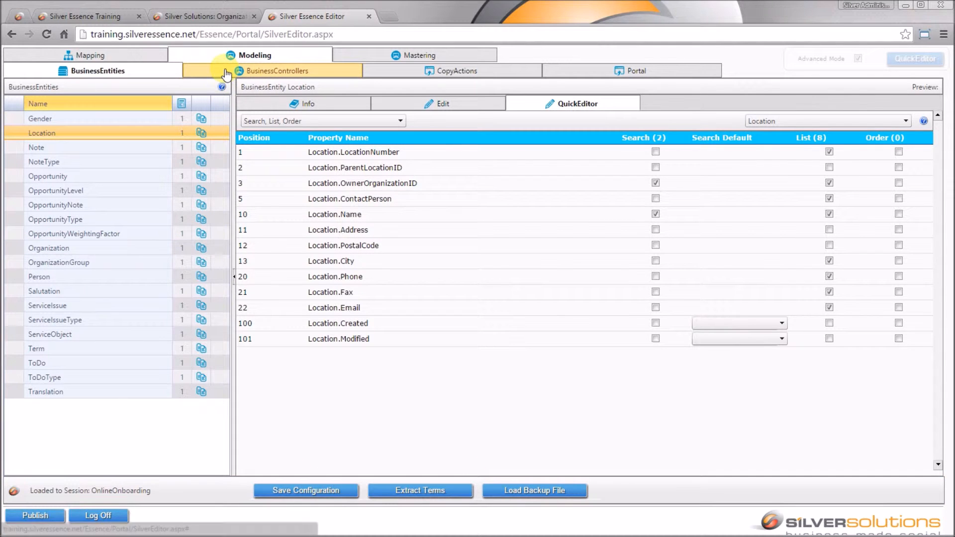
# Step: Refresh the Location controller so the preview shows the Fax column
pyautogui.click(226, 73)
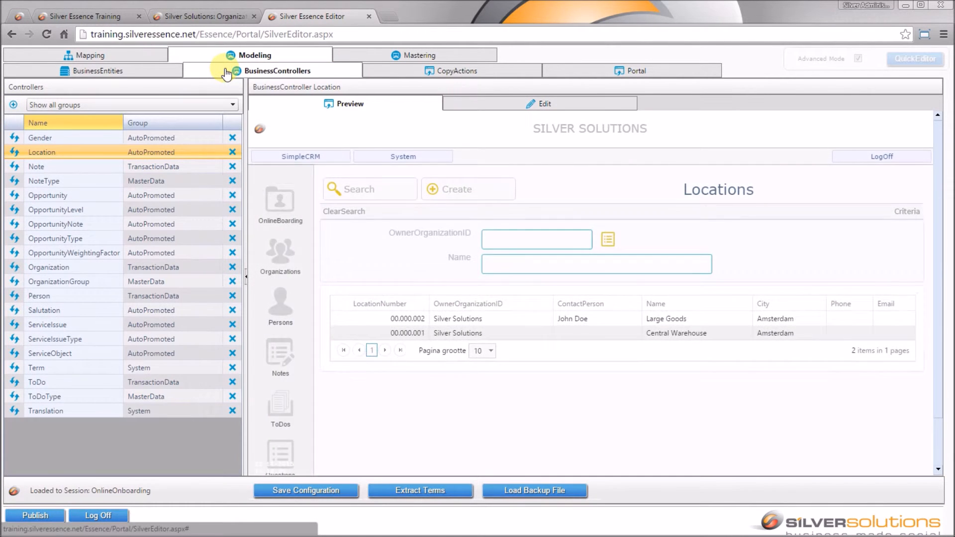
pyautogui.click(16, 151)
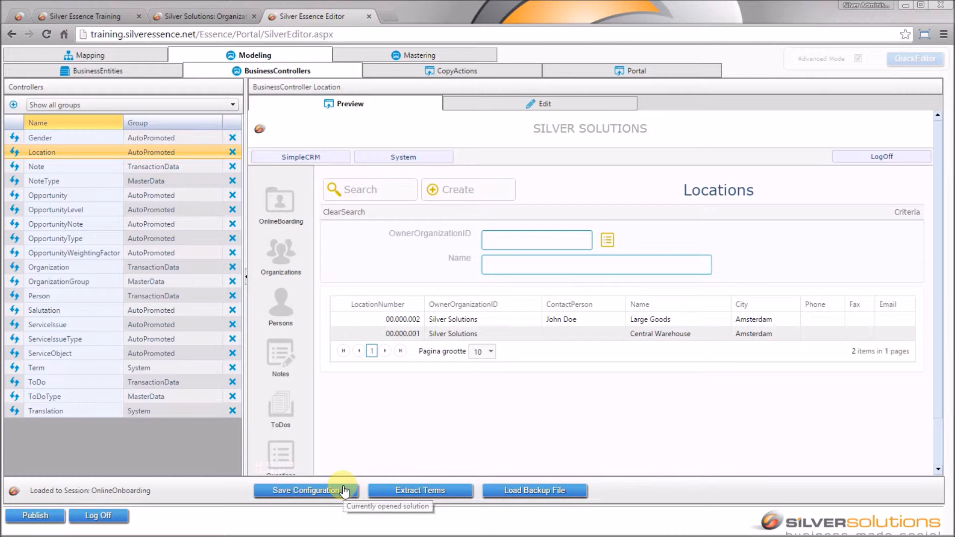
pyautogui.click(330, 495)
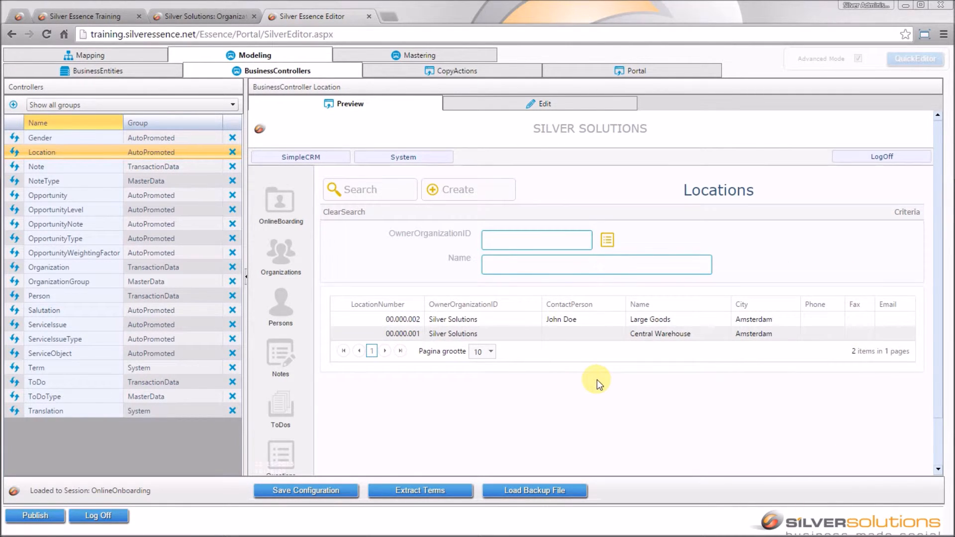
# Step: Show Location's Attributes & Composition under its Edit tab: version 20151112.031425, base entity Location (Main, OleDB)
pyautogui.click(156, 78)
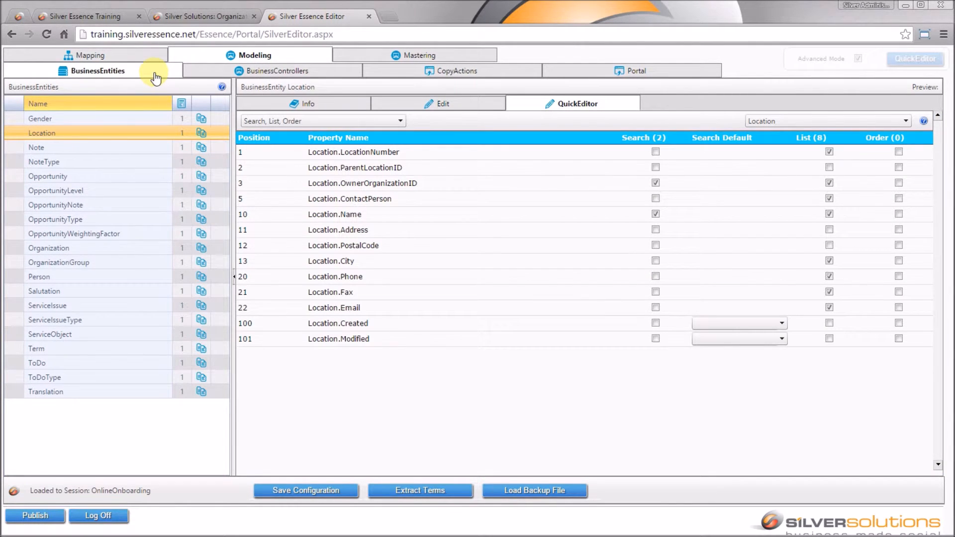
pyautogui.click(100, 129)
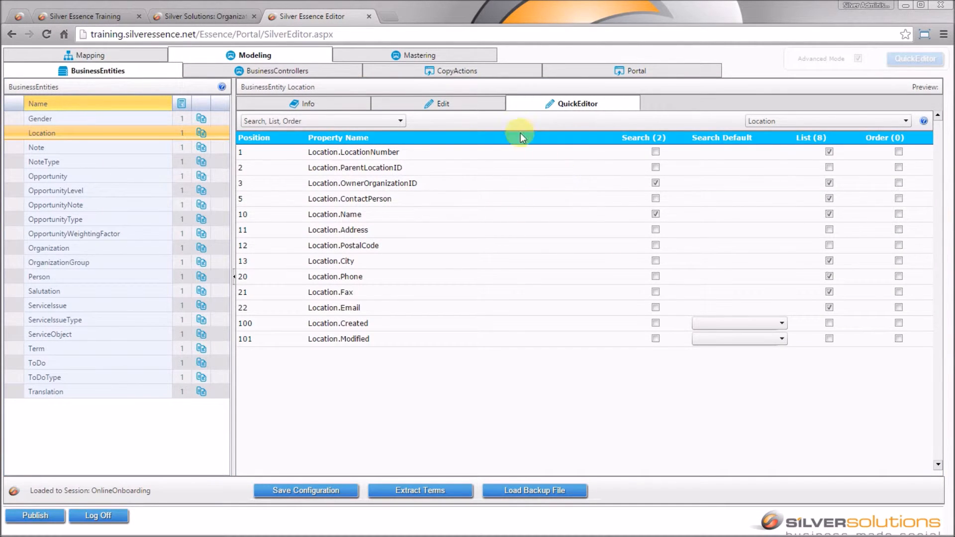
pyautogui.click(472, 109)
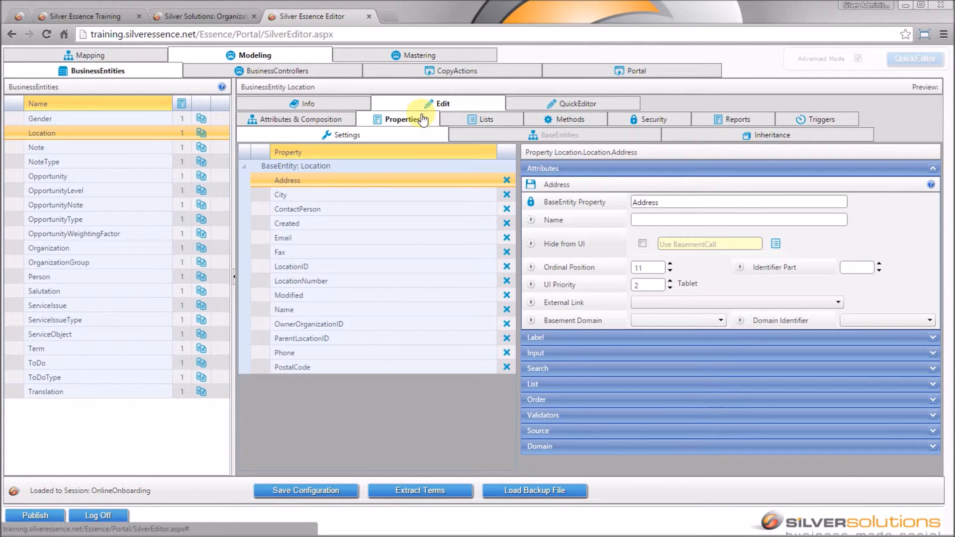
pyautogui.click(341, 124)
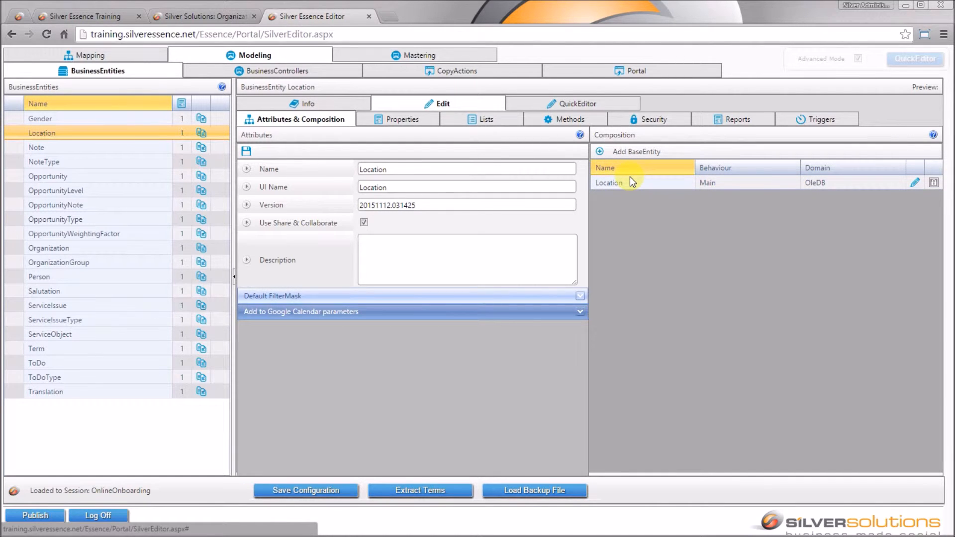
# Step: Add xLocation as a base entity synced on LocationID to Location.LocationID, and save
pyautogui.click(599, 151)
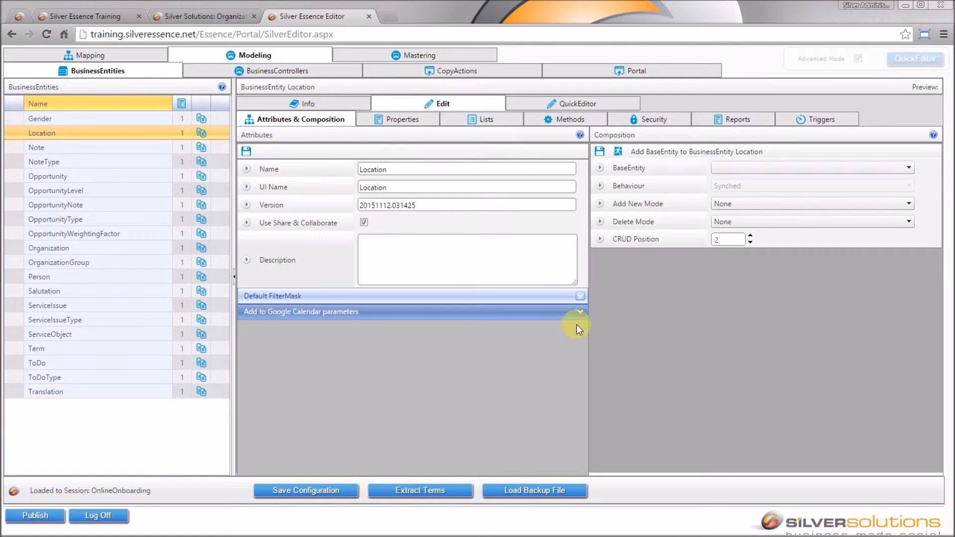
pyautogui.click(776, 166)
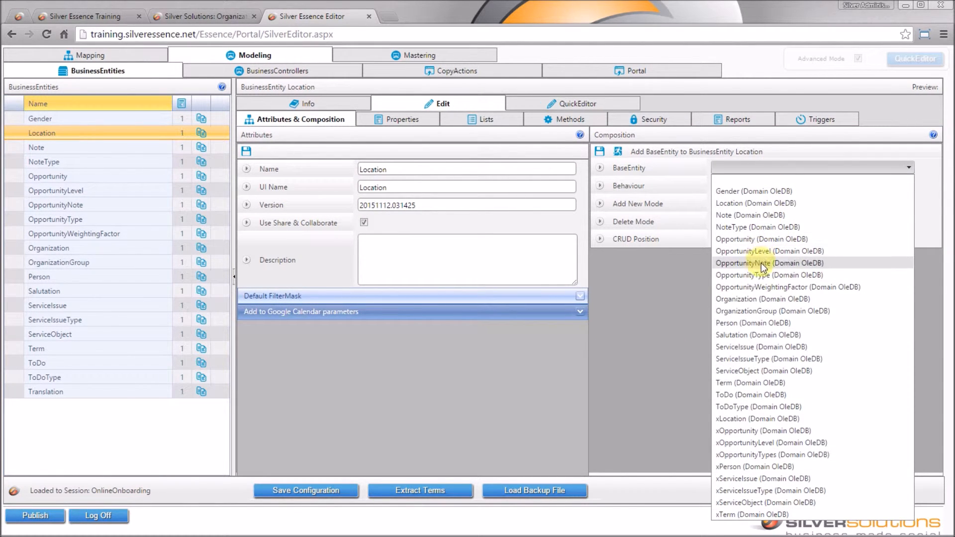
pyautogui.click(771, 420)
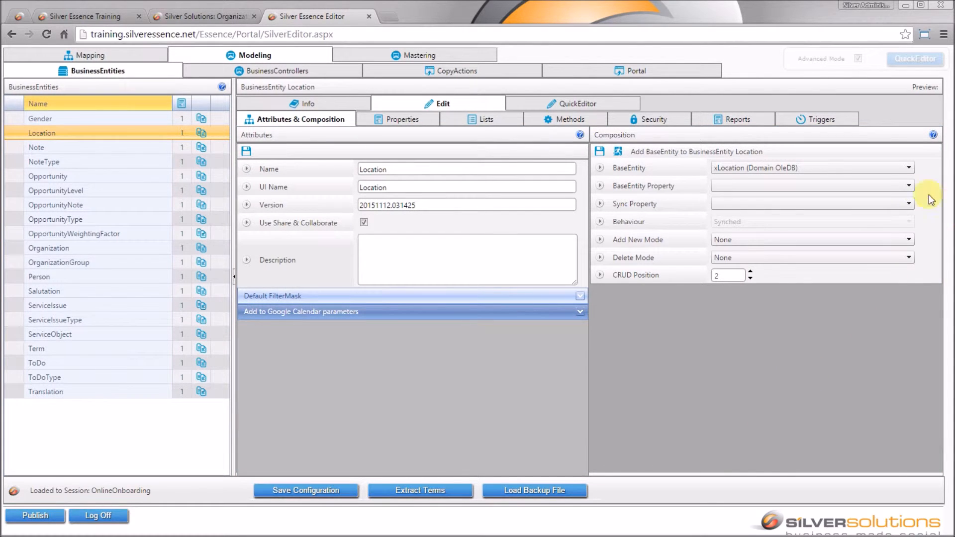
pyautogui.click(907, 184)
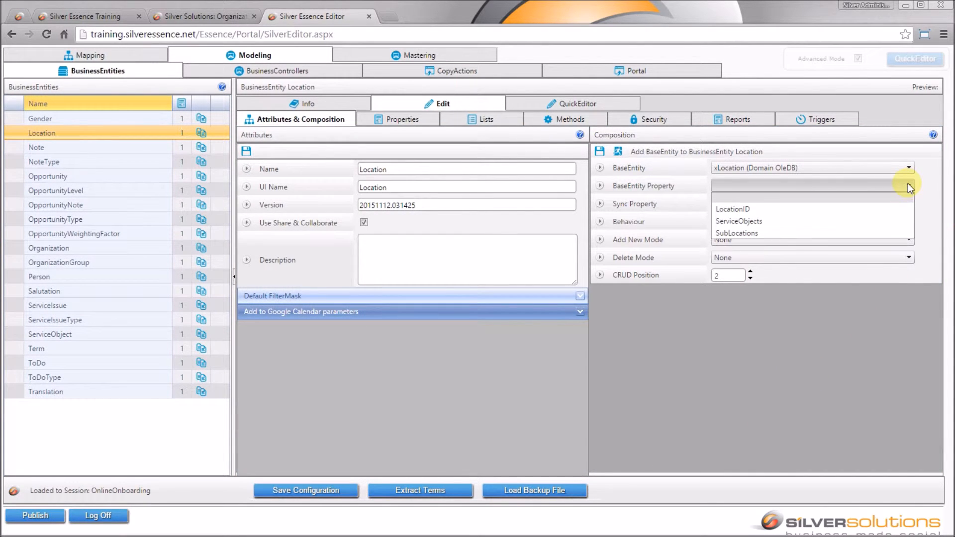
pyautogui.click(897, 209)
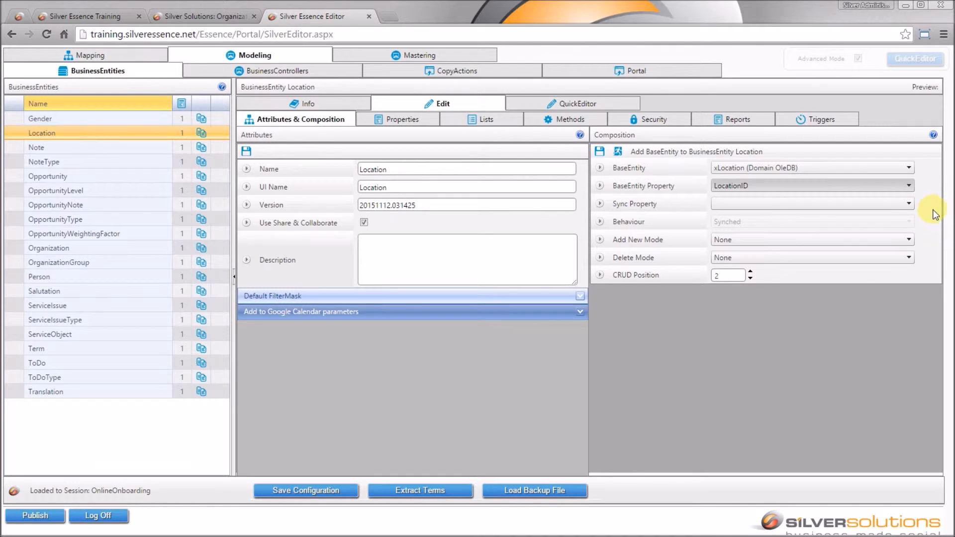
pyautogui.click(907, 206)
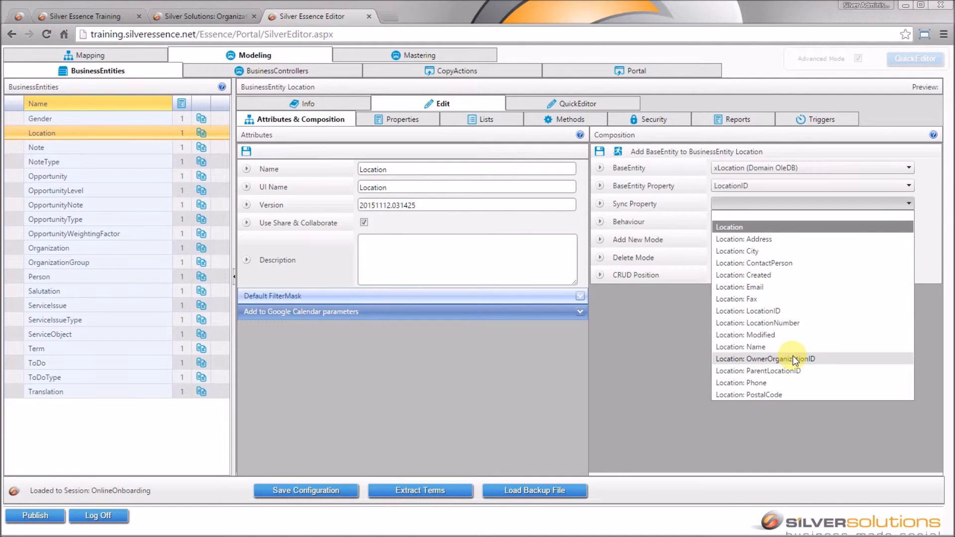
pyautogui.click(799, 309)
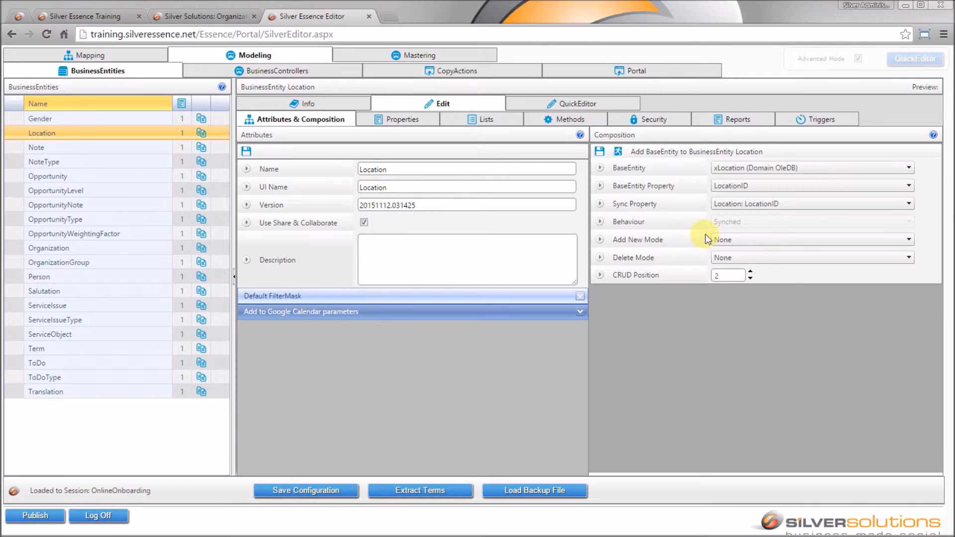
pyautogui.click(601, 151)
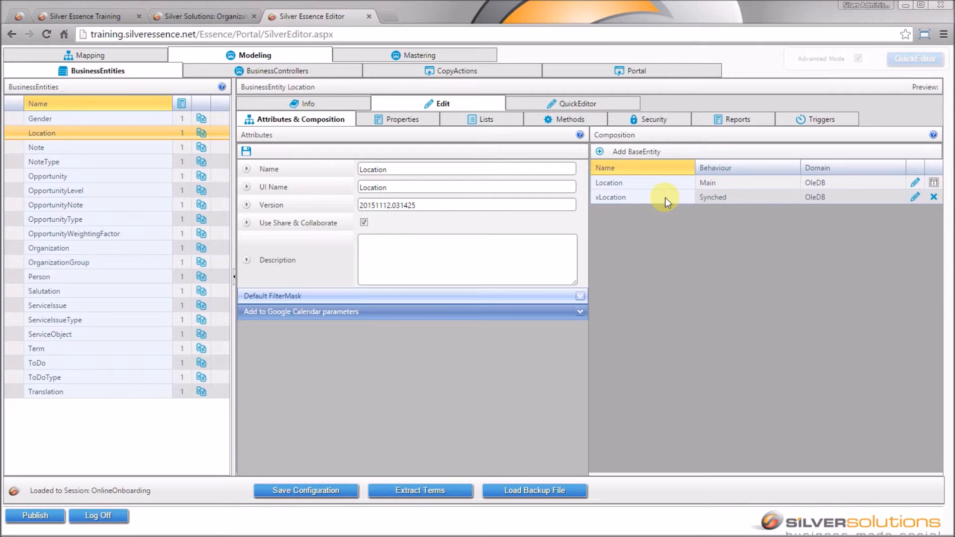
# Step: Refresh Location's inheritance list and inherit SubLocations and ServiceObjects from xLocation
pyautogui.click(381, 123)
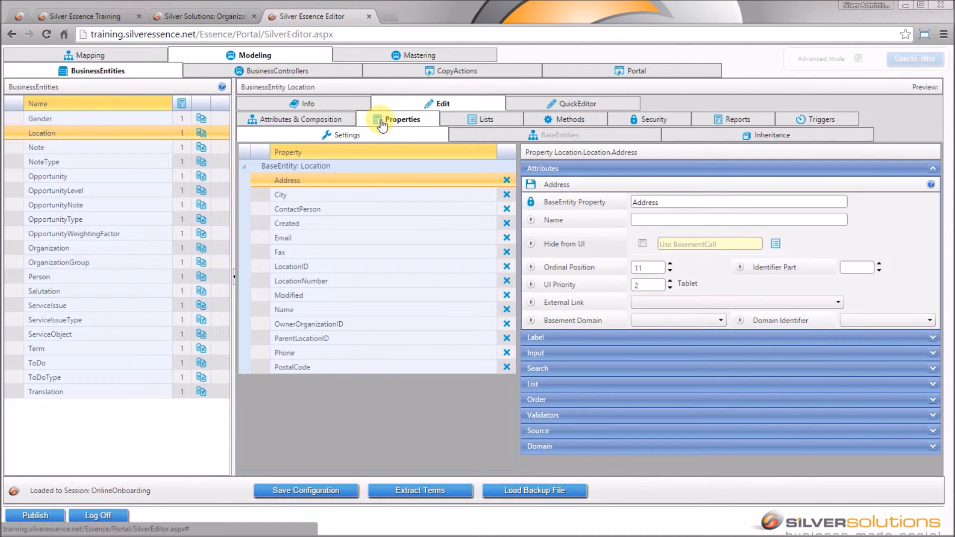
pyautogui.click(779, 141)
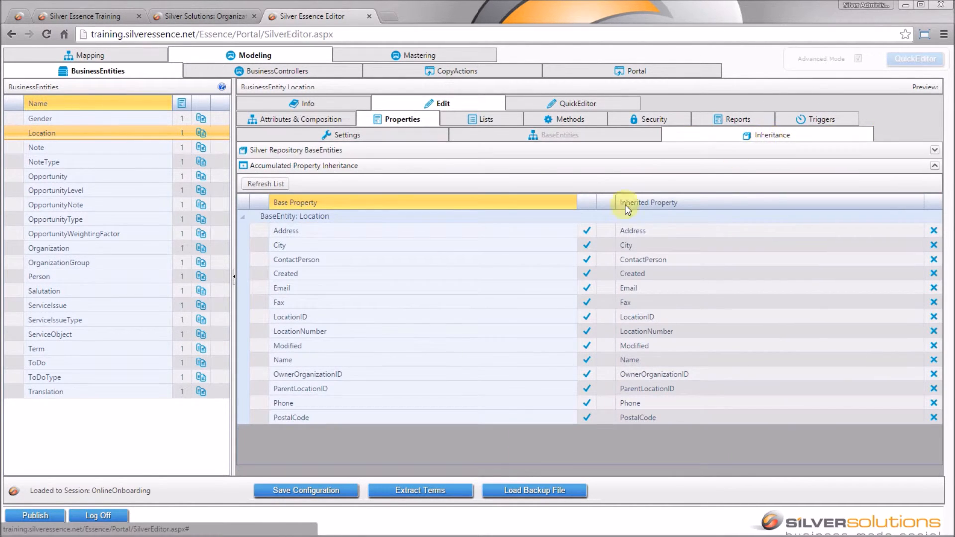
pyautogui.click(277, 187)
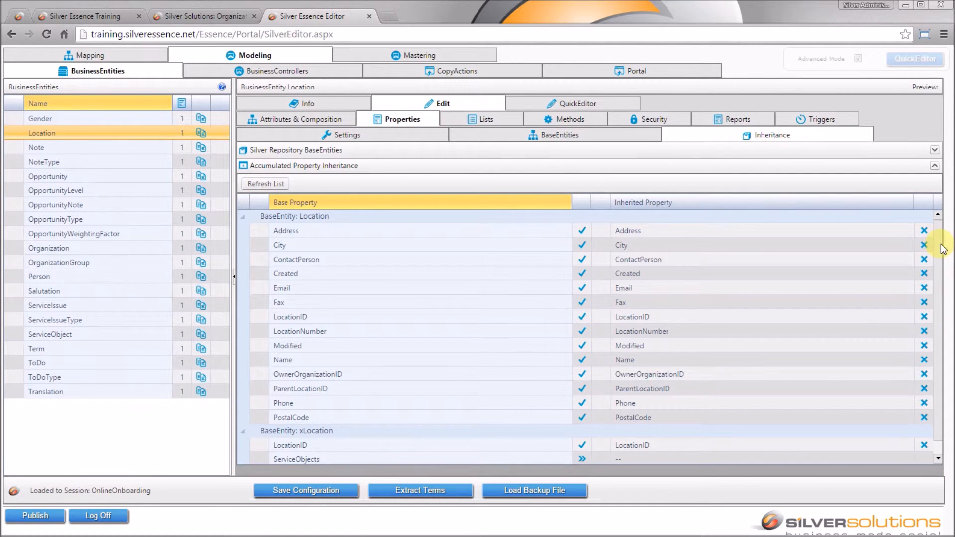
pyautogui.scroll(-1, 939, 241)
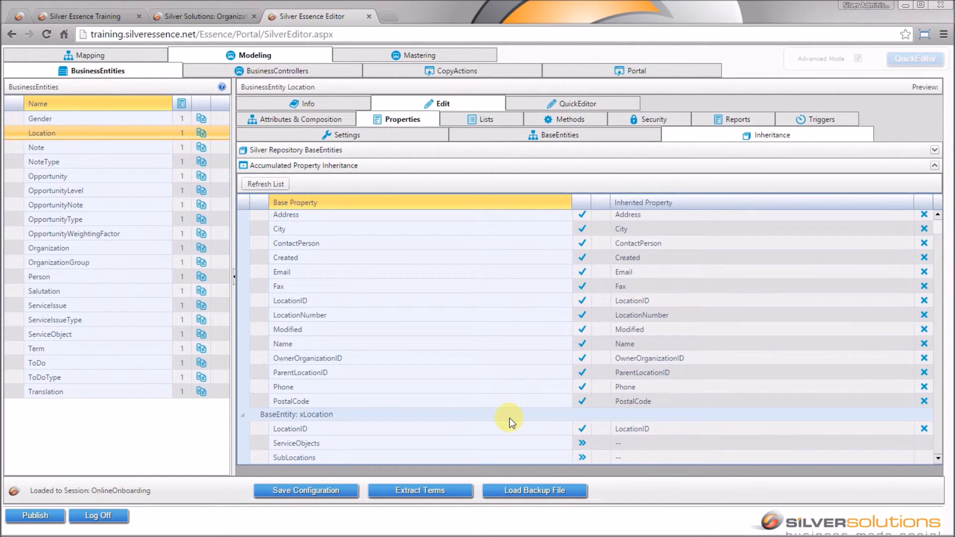
pyautogui.click(583, 458)
pyautogui.click(582, 444)
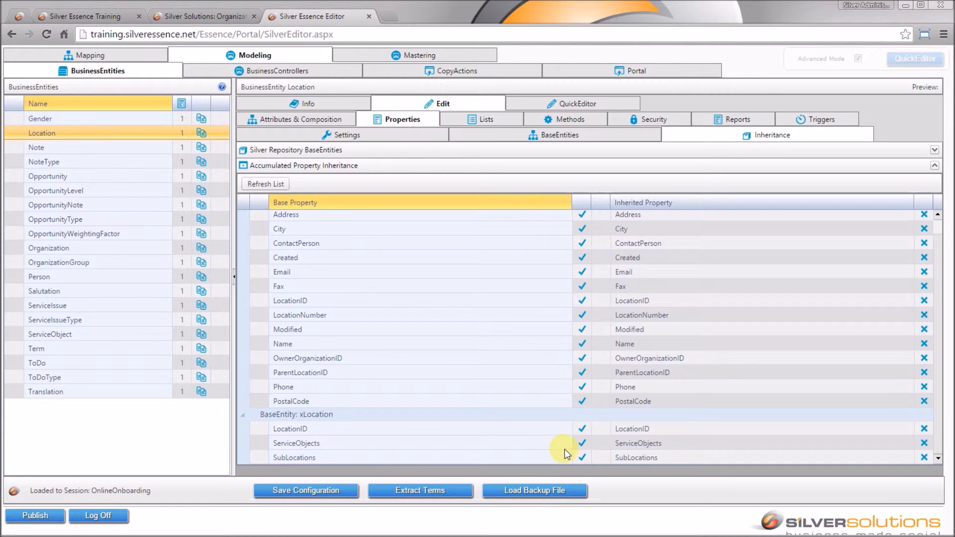
pyautogui.click(558, 105)
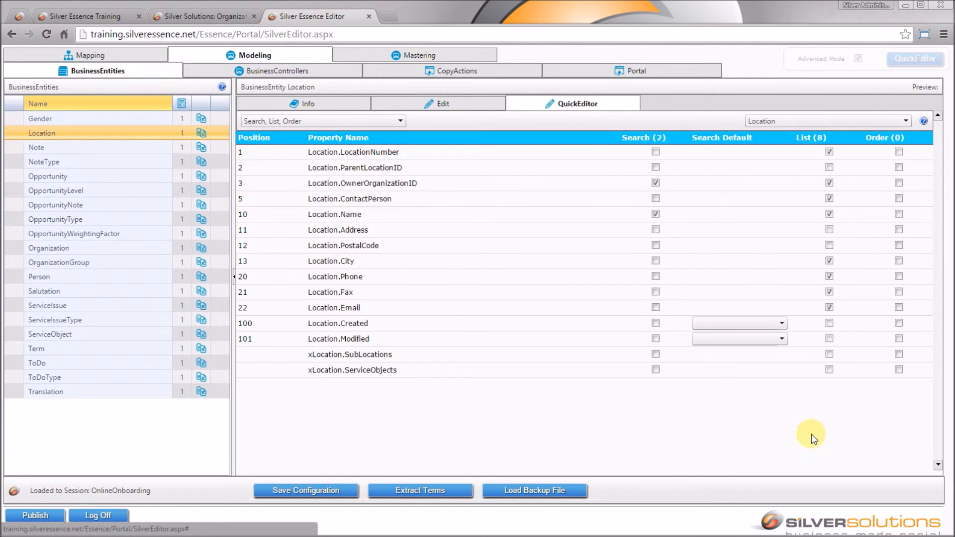
# Step: Tick List for xLocation.ServiceObjects and xLocation.SubLocations in the QuickEditor
pyautogui.click(830, 370)
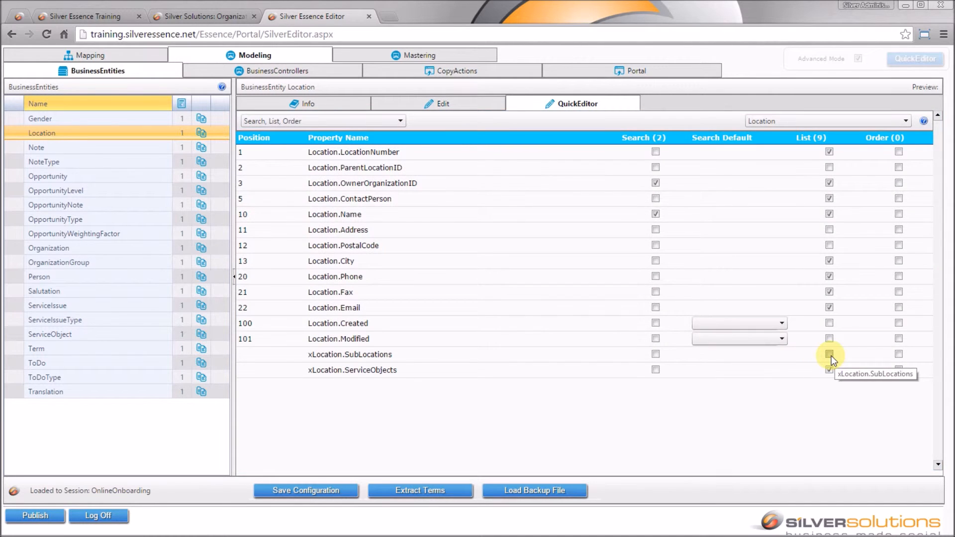
pyautogui.click(830, 355)
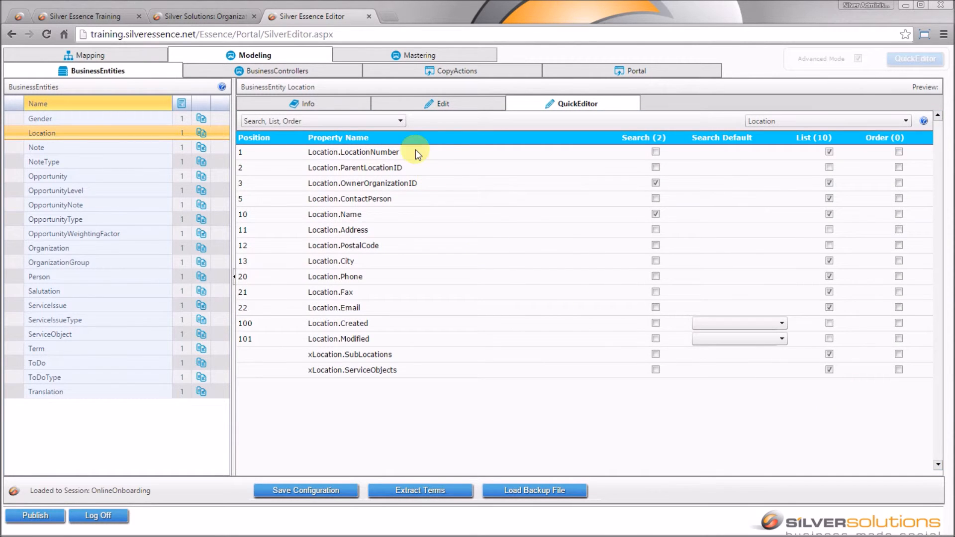
pyautogui.click(391, 123)
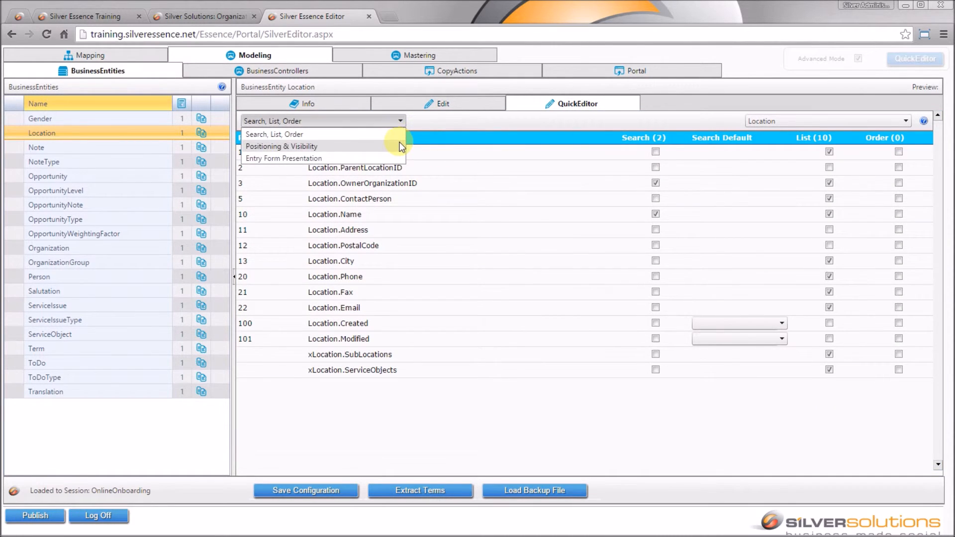
pyautogui.click(399, 142)
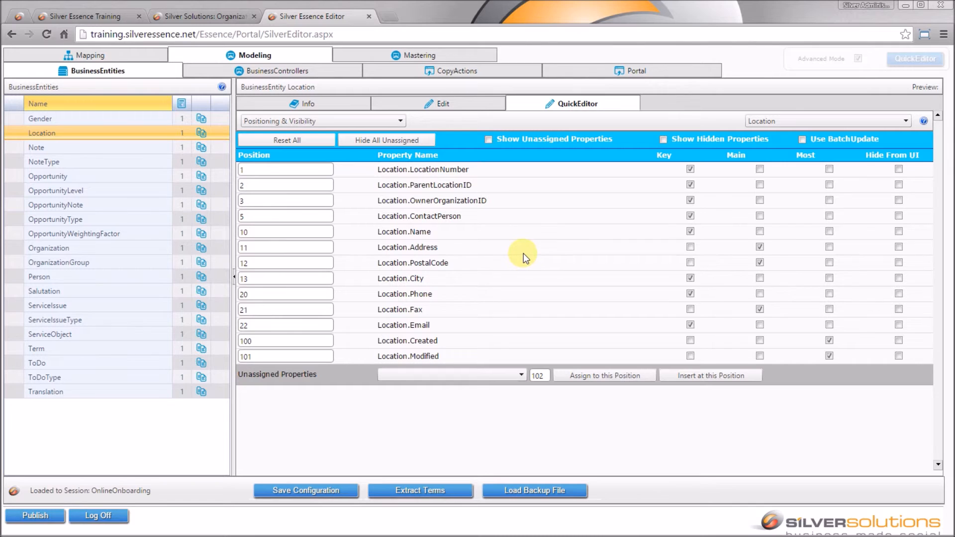
# Step: Assign the unassigned xLocation.ServiceObjects to position 25
pyautogui.click(514, 377)
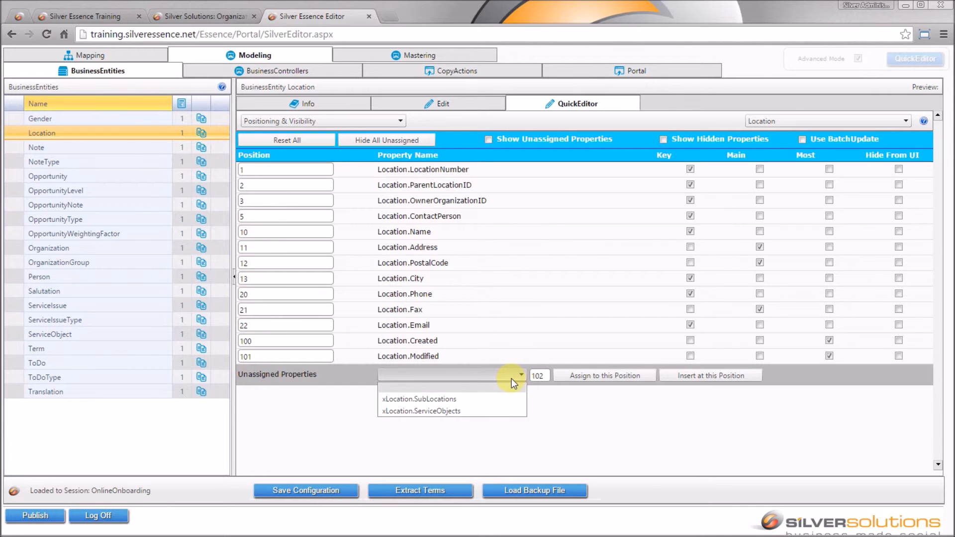
pyautogui.click(506, 411)
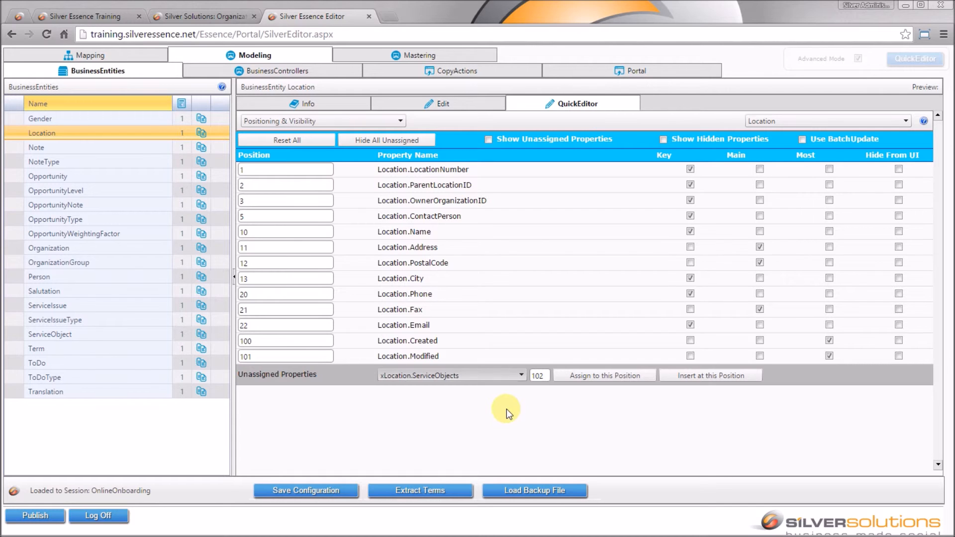
pyautogui.doubleClick(538, 375)
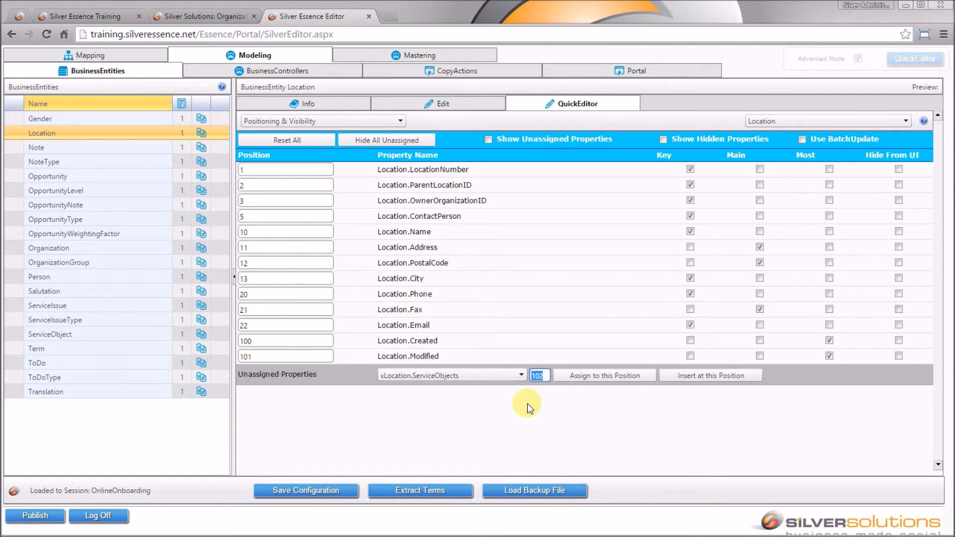
pyautogui.write('25')
pyautogui.click(615, 376)
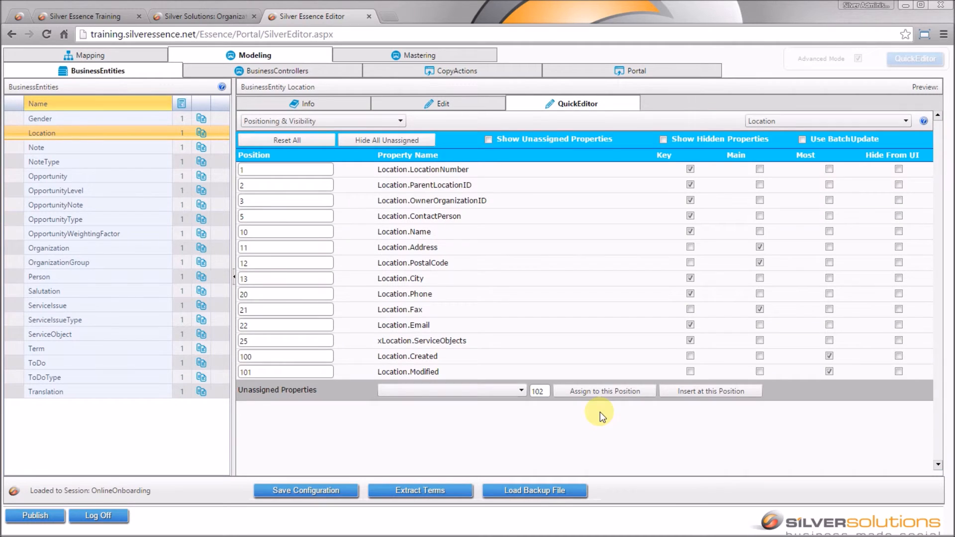
# Step: Insert xLocation.SubLocations at position 100, shifting Created and Modified to 101–102
pyautogui.click(500, 392)
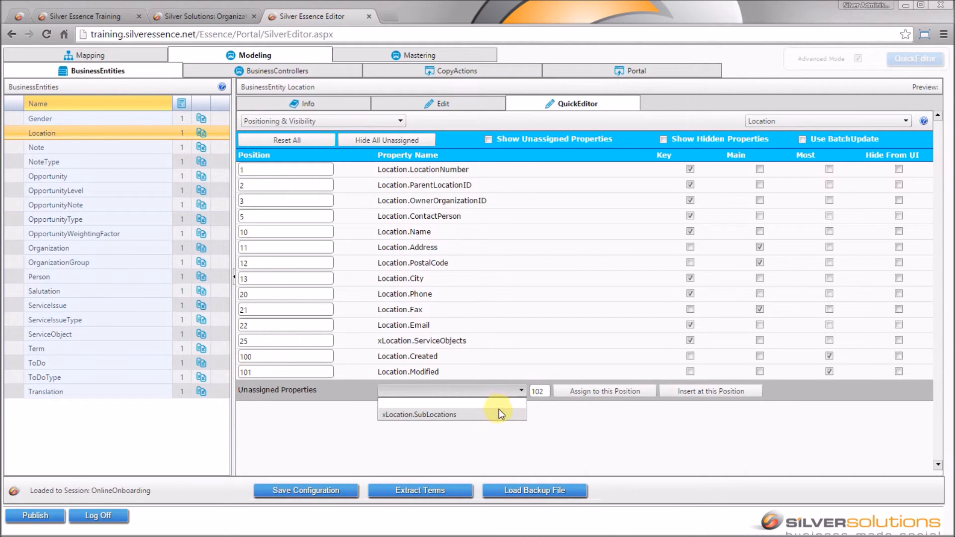
pyautogui.click(498, 414)
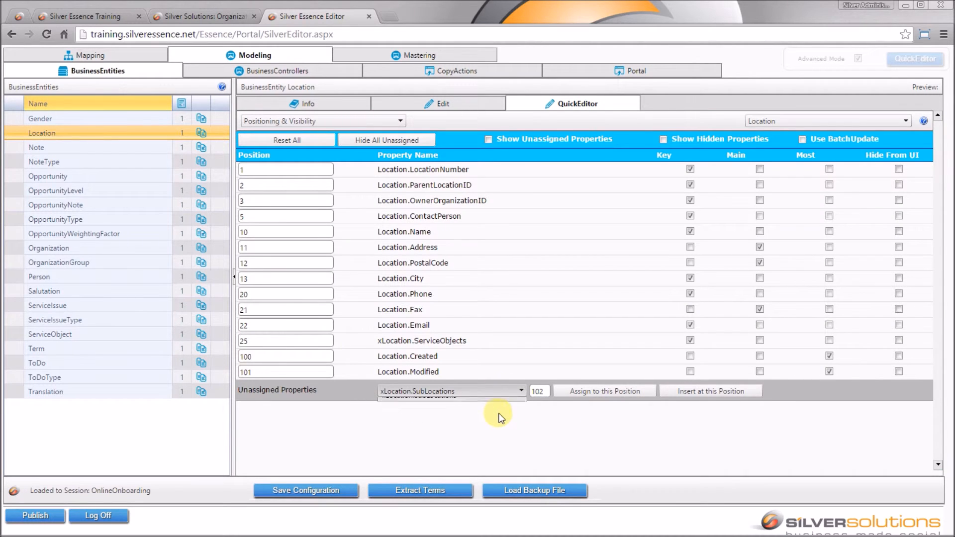
pyautogui.doubleClick(546, 394)
pyautogui.write('100')
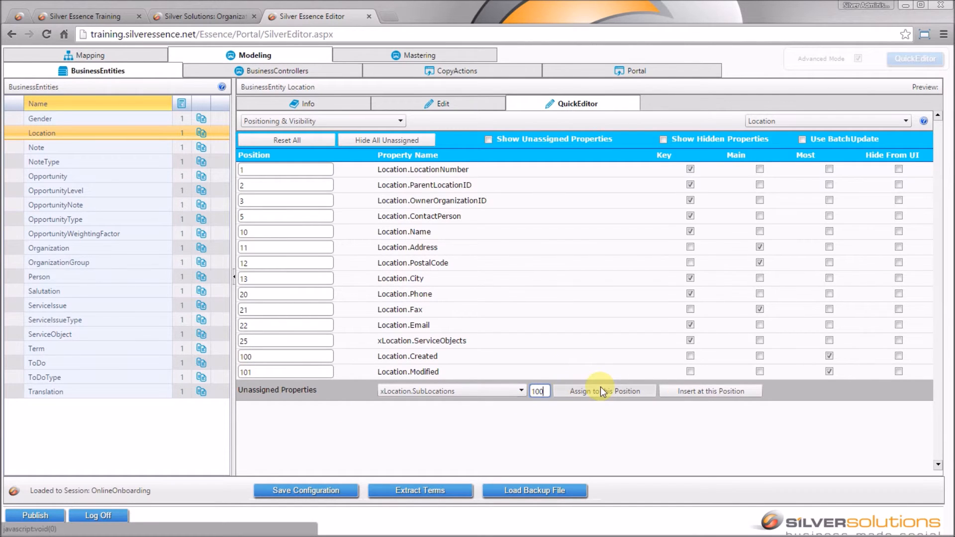
pyautogui.click(727, 392)
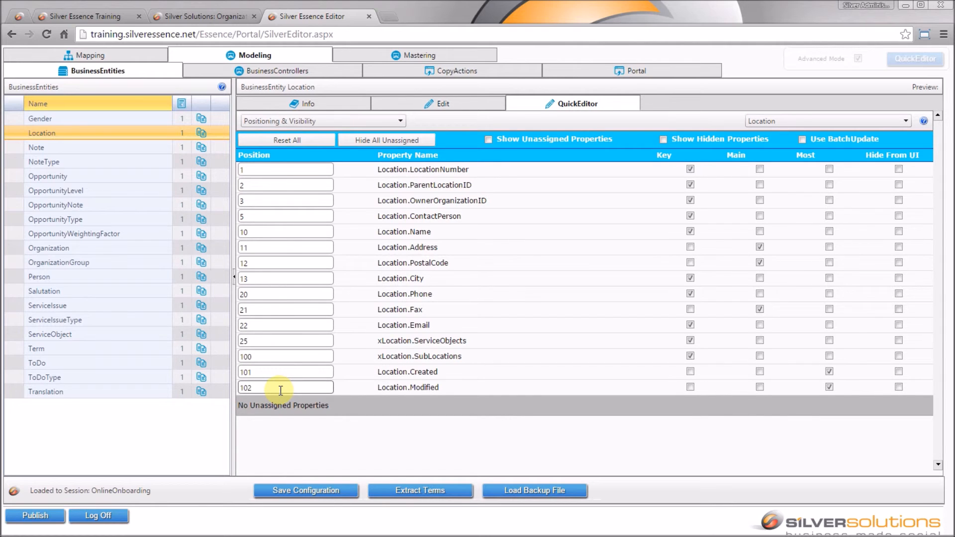
pyautogui.click(344, 126)
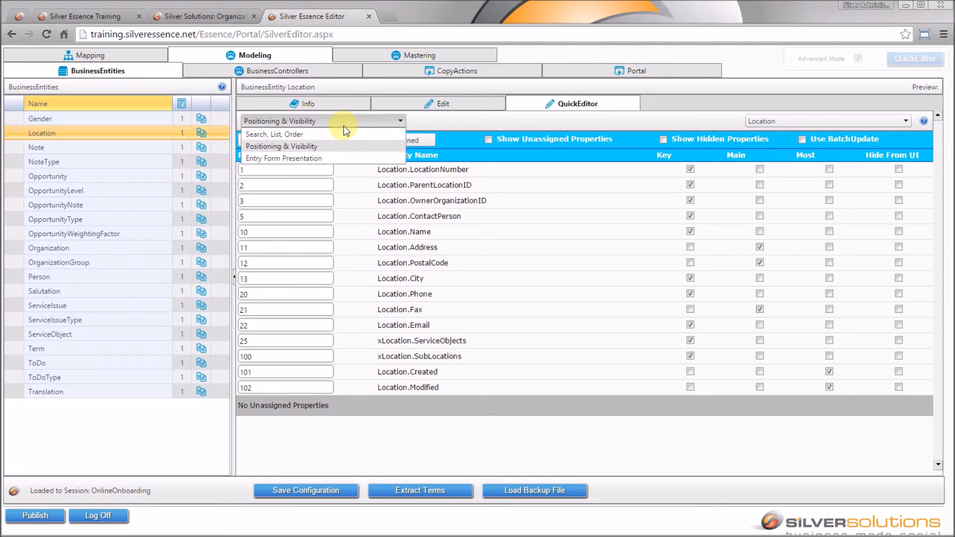
# Step: Make SubLocations and ServiceObjects read-only and off the create form, then save the configuration
pyautogui.click(337, 157)
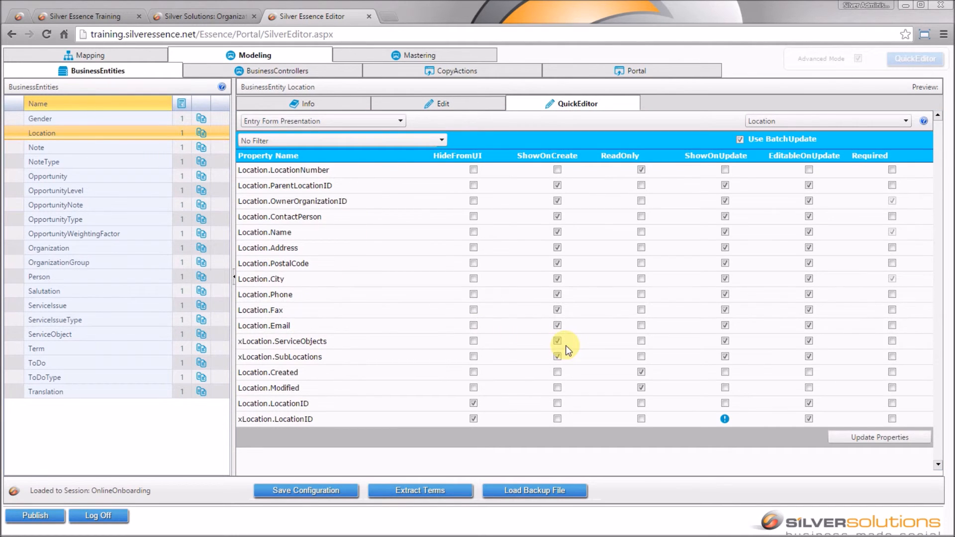
pyautogui.click(557, 357)
pyautogui.click(641, 356)
pyautogui.click(724, 341)
pyautogui.click(725, 356)
pyautogui.click(871, 443)
pyautogui.click(287, 492)
pyautogui.click(282, 70)
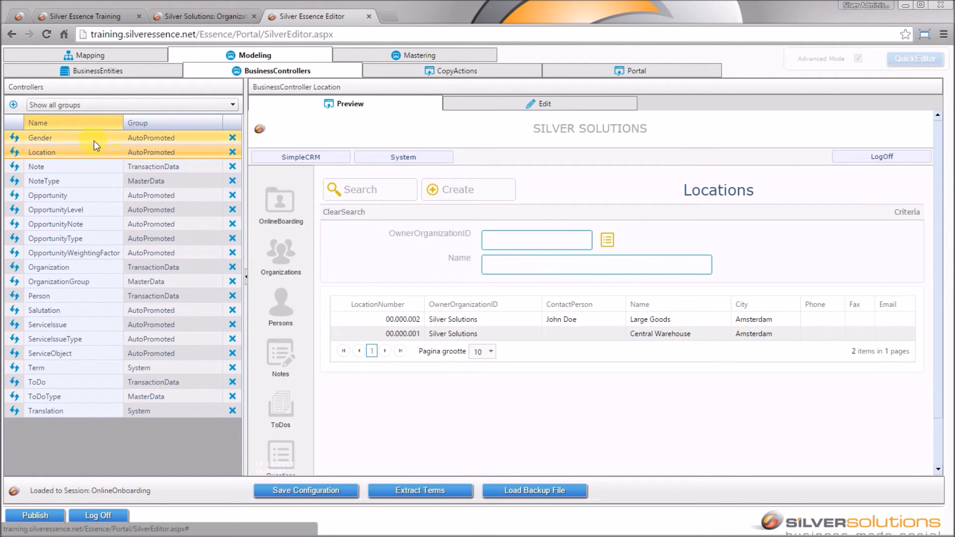
# Step: Sync the Location controller, then check the new-entry form and Central Warehouse's details in Preview
pyautogui.click(14, 153)
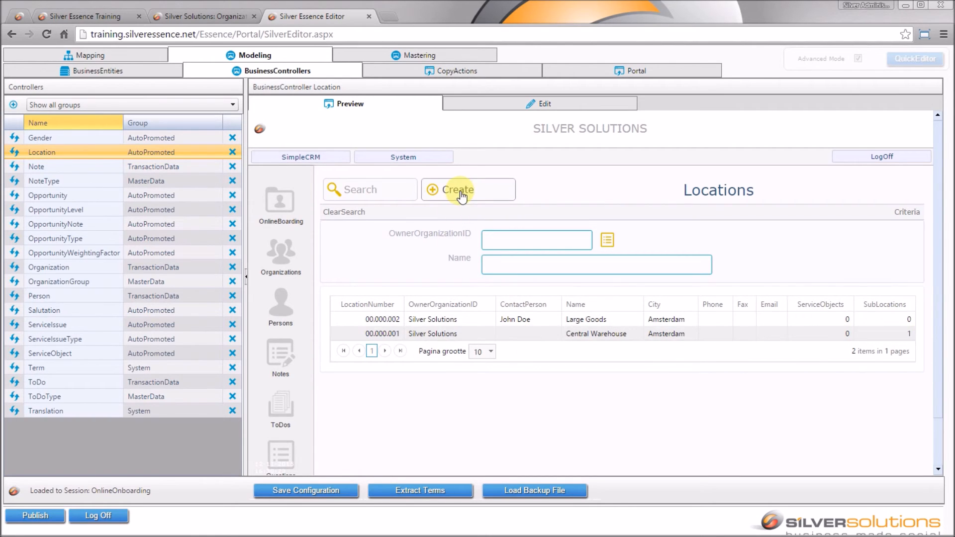
pyautogui.click(437, 189)
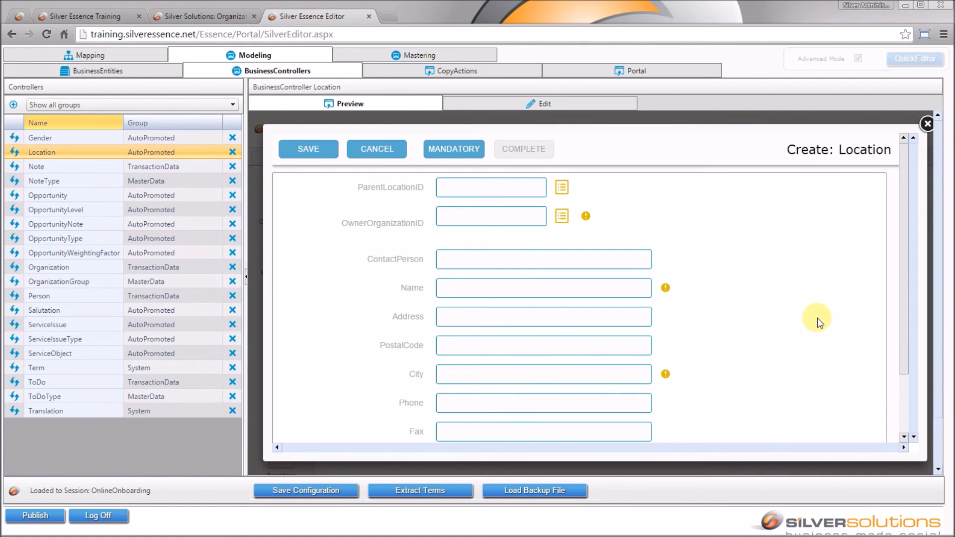
pyautogui.scroll(-3, 814, 316)
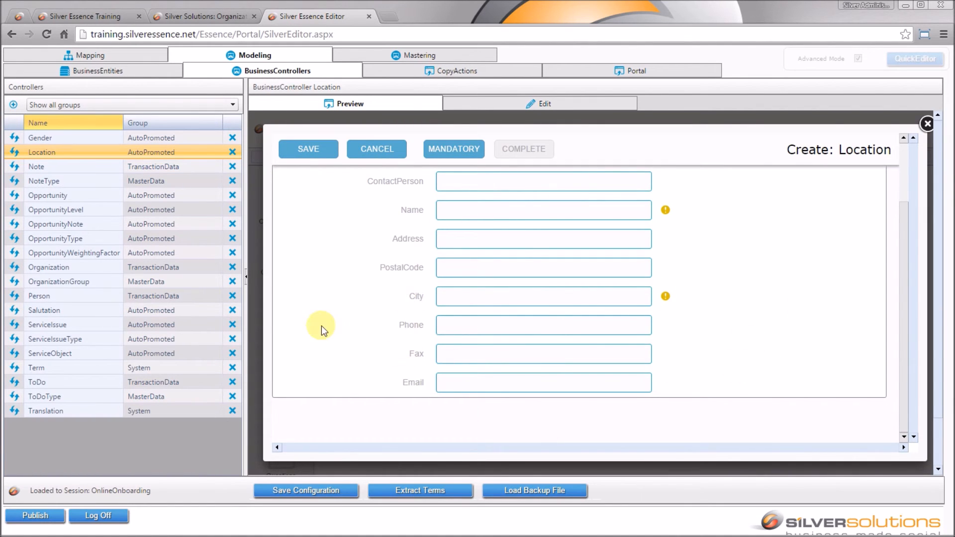
pyautogui.click(369, 152)
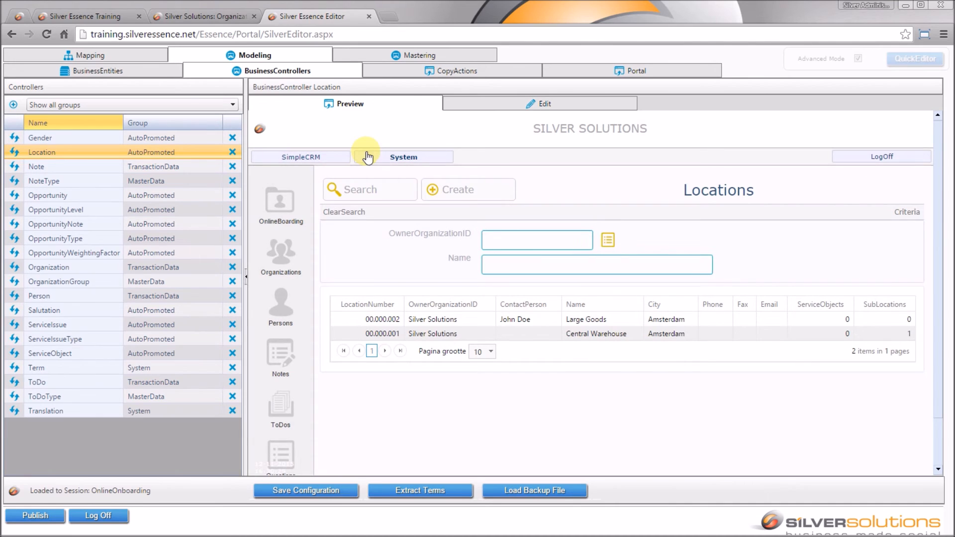
pyautogui.click(591, 333)
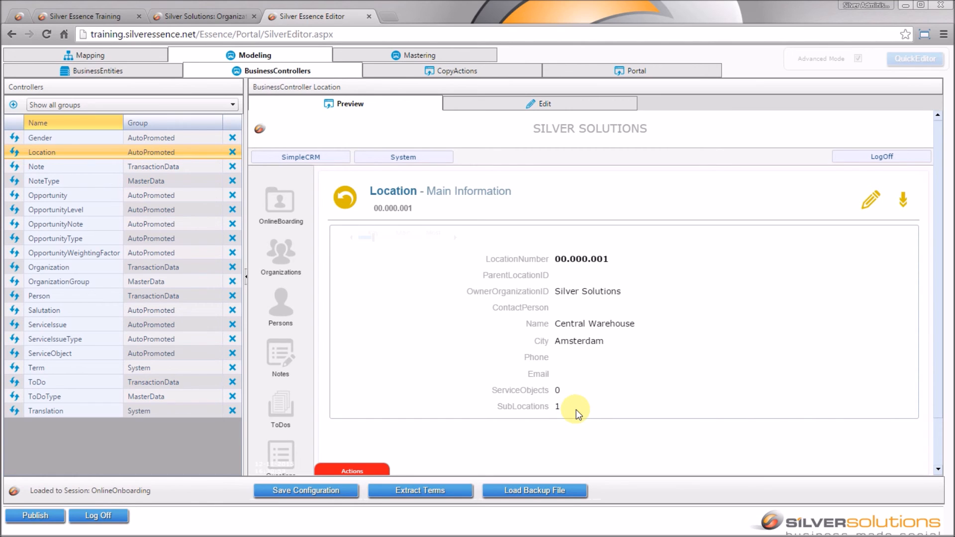
# Step: Go back to the Location entity's Attributes & Composition in BusinessEntities
pyautogui.click(116, 73)
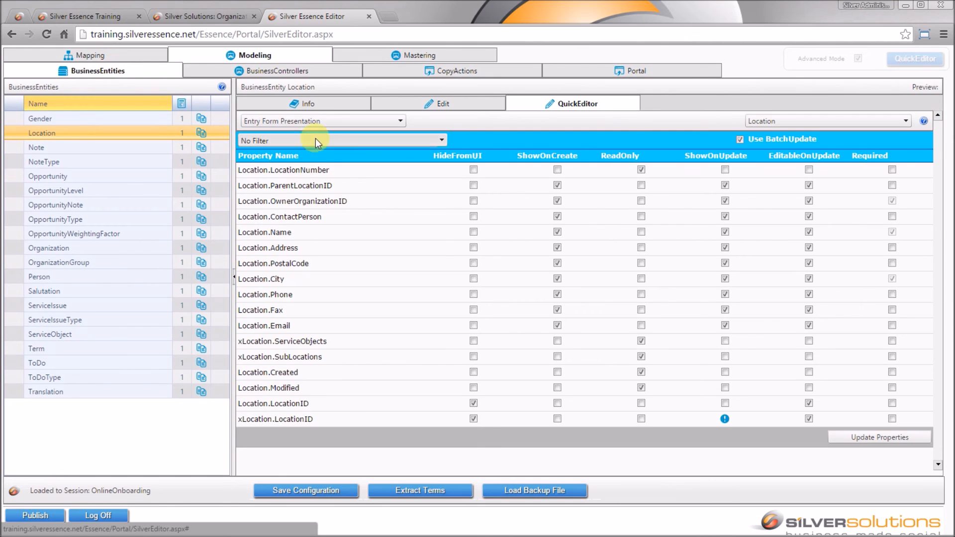
pyautogui.click(400, 106)
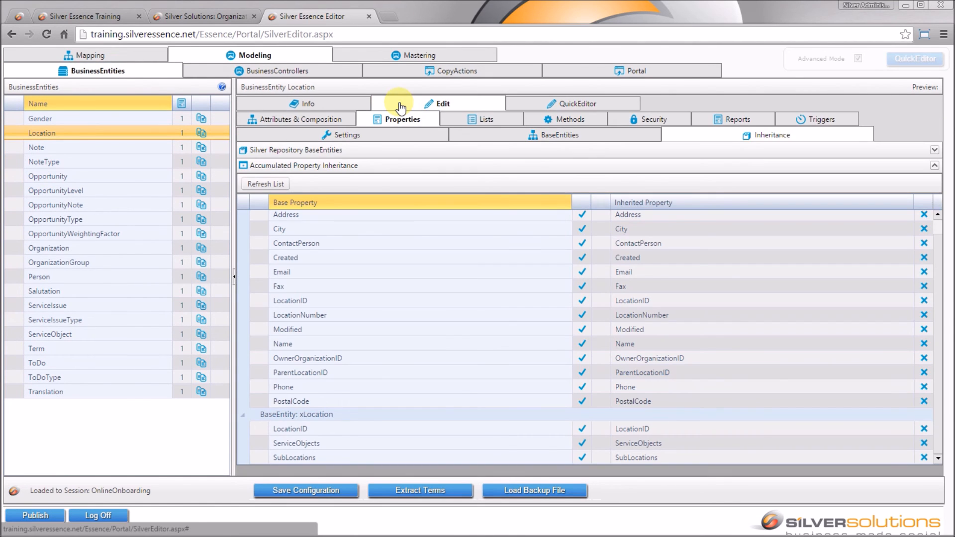
pyautogui.click(318, 123)
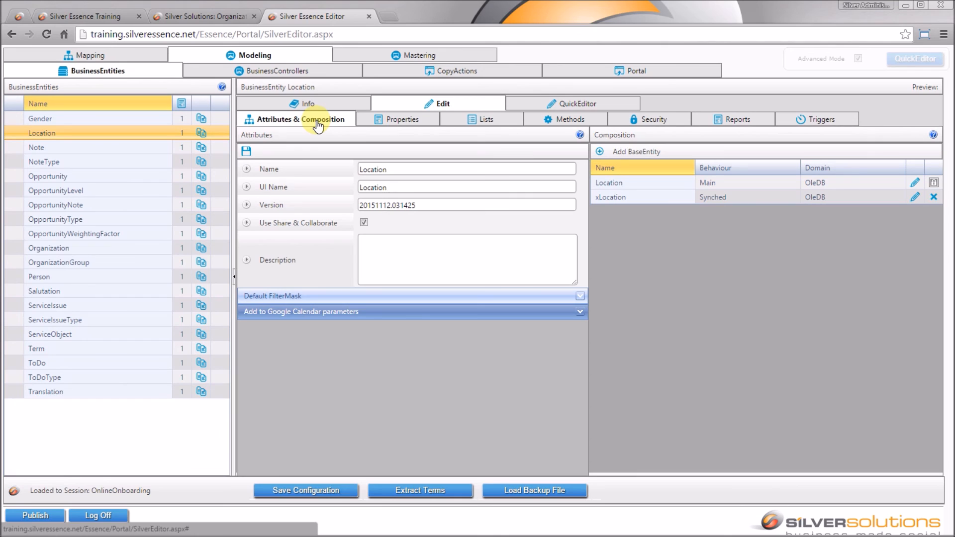